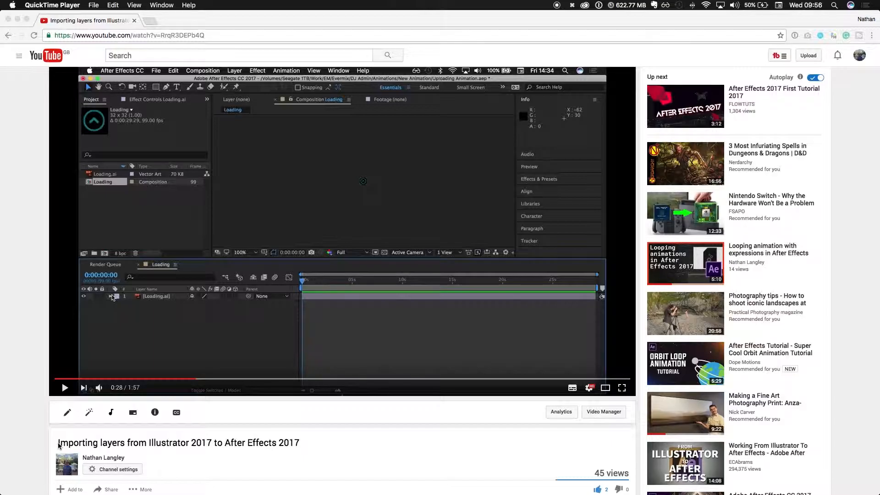
- Switch to Finder and open the project normal file MP3.aep from the Processing folder in After Effects
{"action": "key", "text": "super+Tab"}
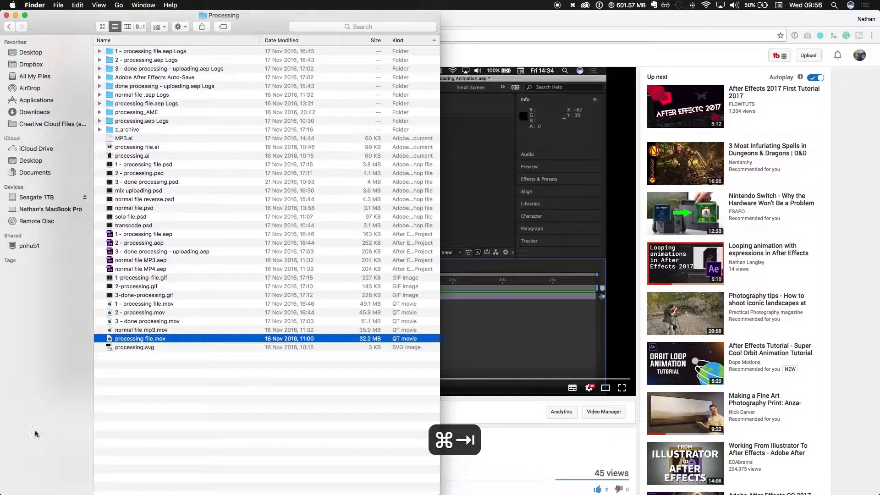
{"action": "key", "text": "super+Tab"}
{"action": "key", "text": "super+Tab"}
{"action": "key", "text": "super+Tab"}
{"action": "key", "text": "super+Tab"}
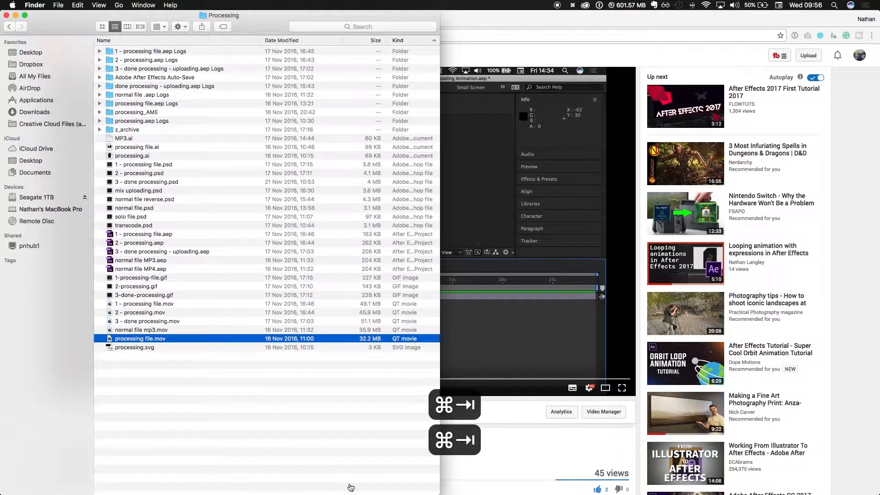
{"action": "key", "text": "super+Escape"}
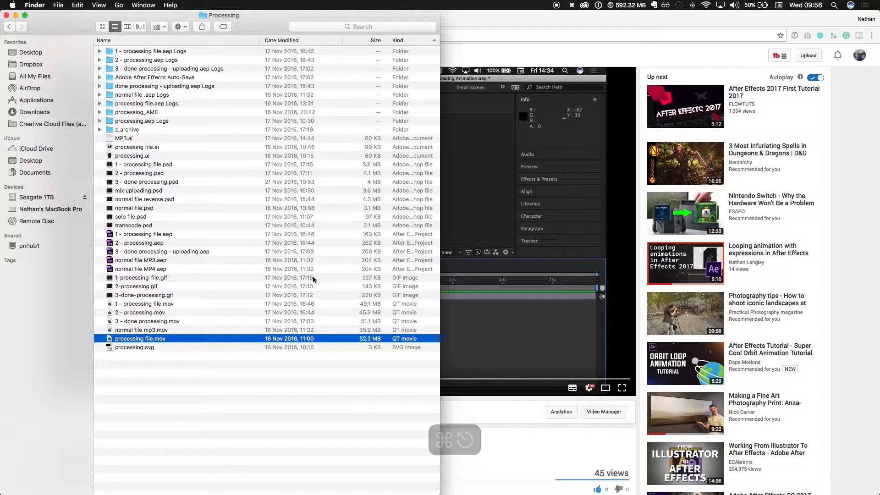
{"action": "left_click", "coordinate": [155, 261]}
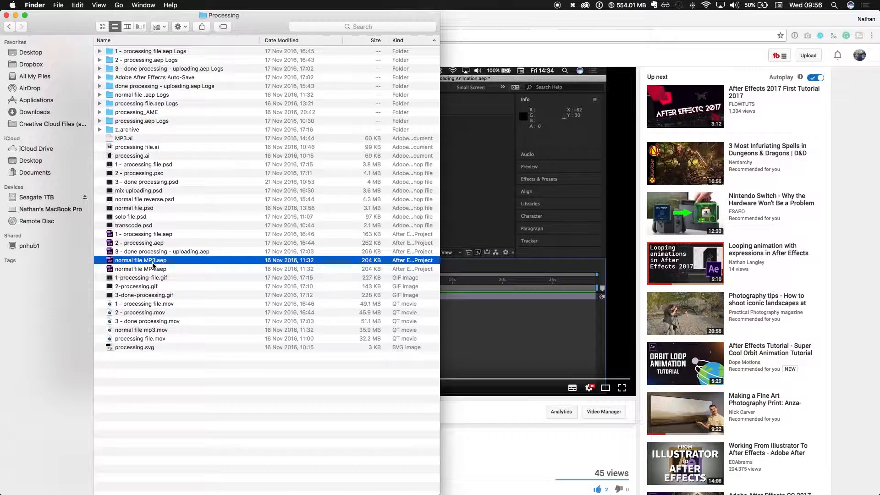
{"action": "double_click", "coordinate": [153, 262]}
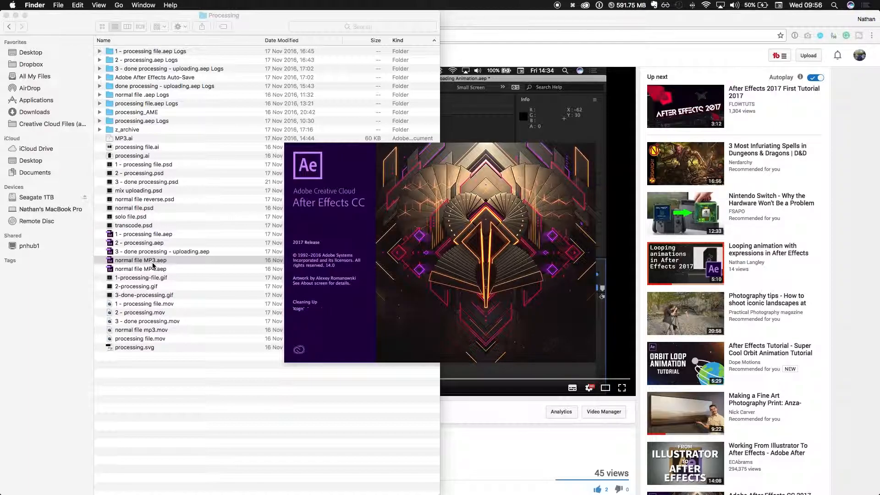
- Open 1-processing-file.gif from the Processing folder in a new Chrome tab
{"action": "left_click", "coordinate": [170, 342]}
{"action": "left_click", "coordinate": [156, 278]}
{"action": "left_click_drag", "start_coordinate": [156, 278], "coordinate": [470, 59]}
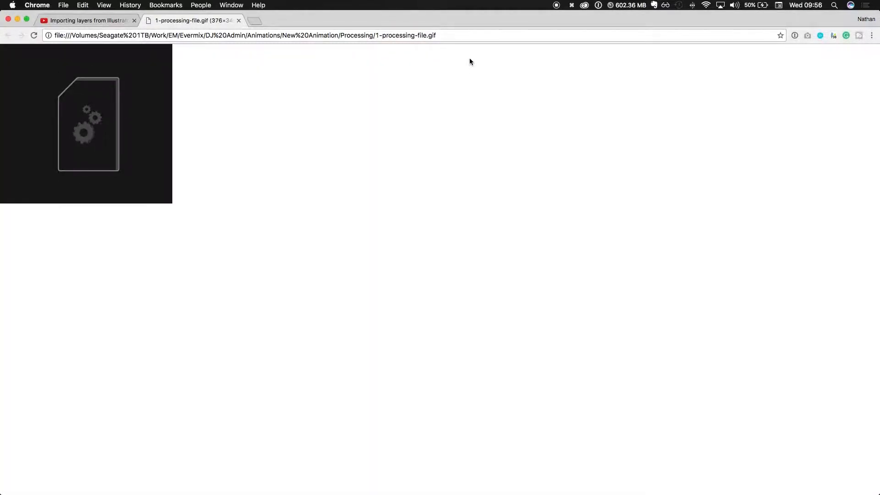
- Replay the processing GIF several times by reloading it, close its tab and return to Finder
{"action": "key", "text": "super+r"}
{"action": "key", "text": "super+r"}
{"action": "key", "text": "super+r"}
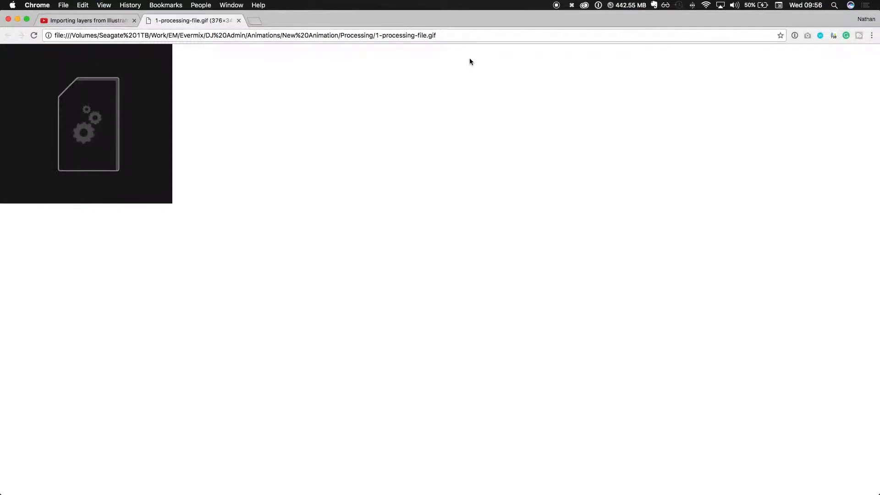
{"action": "key", "text": "super+r"}
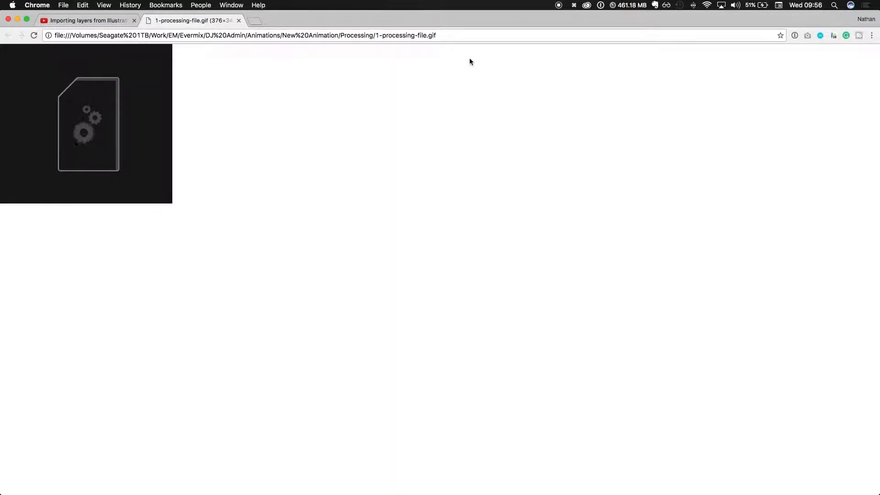
{"action": "key", "text": "super+r"}
{"action": "key", "text": "super+r"}
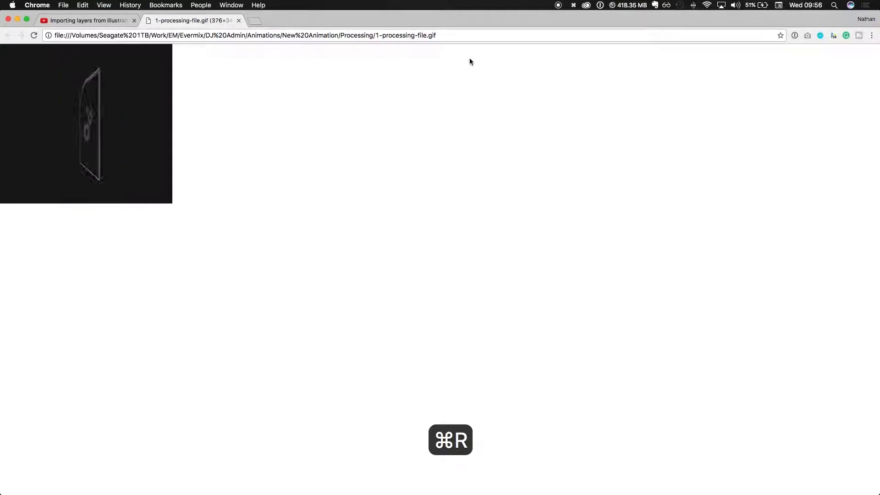
{"action": "key", "text": "super+r"}
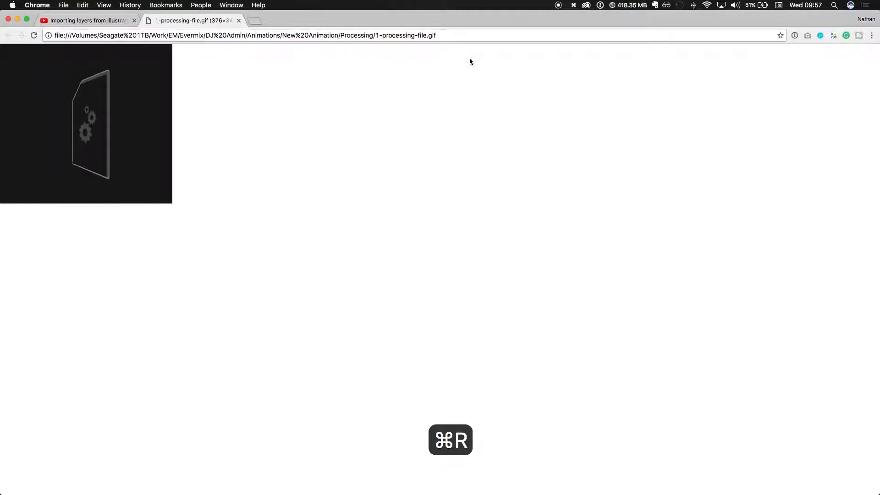
{"action": "key", "text": "super+r"}
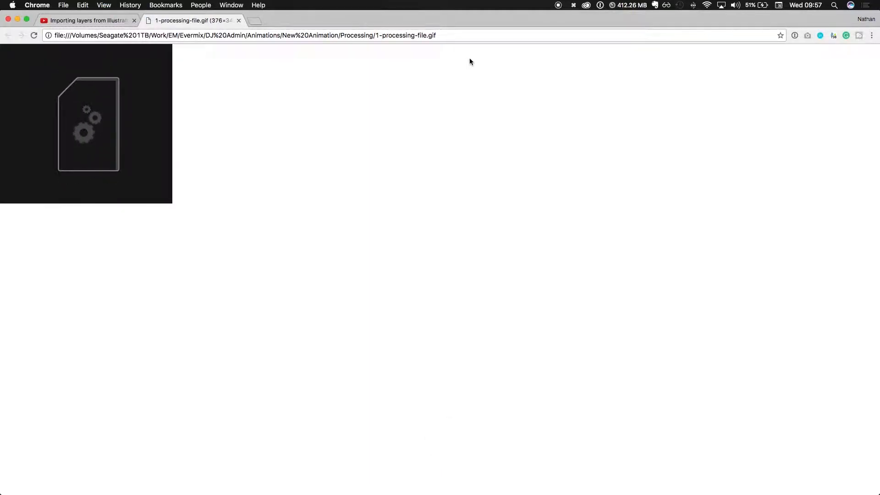
{"action": "key", "text": "super+w"}
{"action": "key", "text": "super+Tab"}
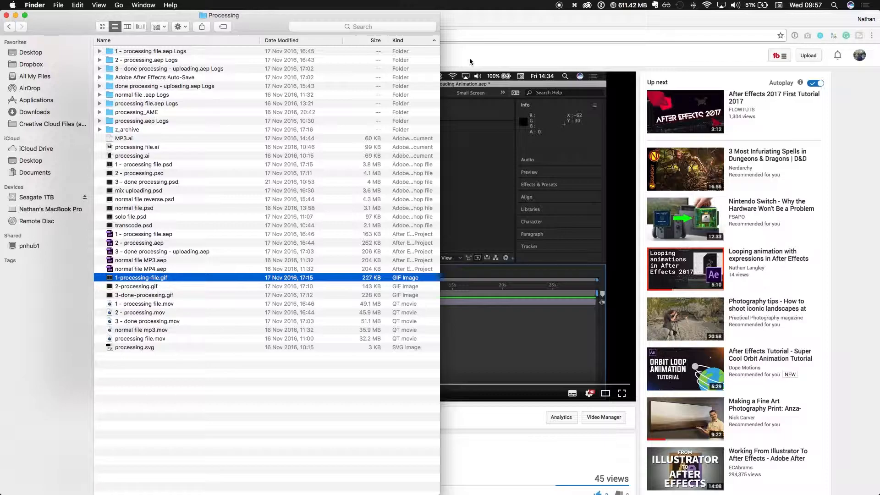
- Switch to After Effects and close the processing file composition of the normal file MP3 project
{"action": "left_click", "coordinate": [174, 270]}
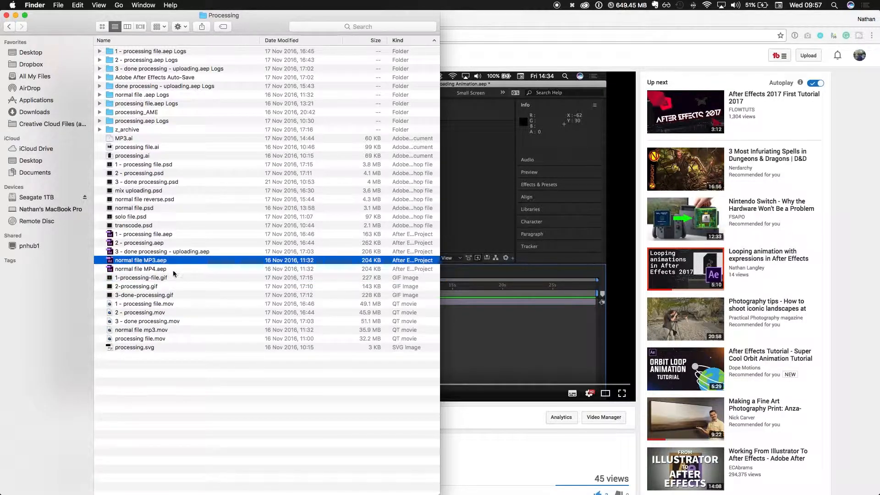
{"action": "key", "text": "super+Tab"}
{"action": "key", "text": "super+Tab"}
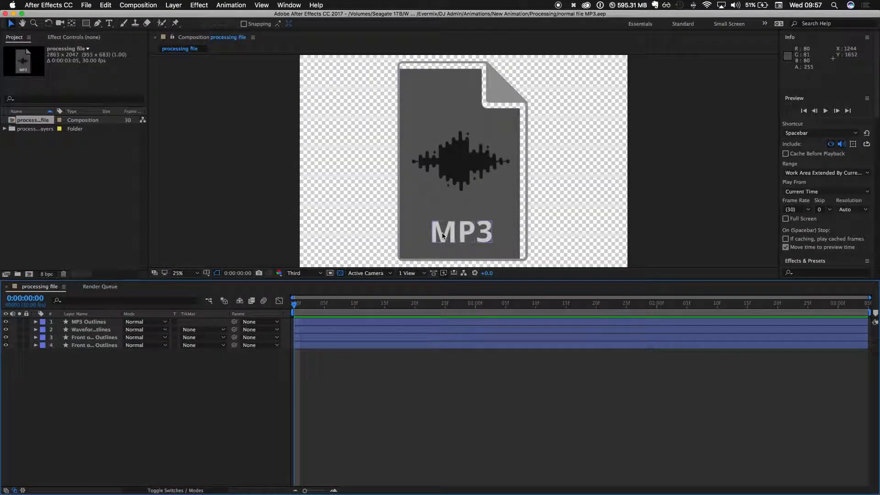
{"action": "key", "text": "super+w"}
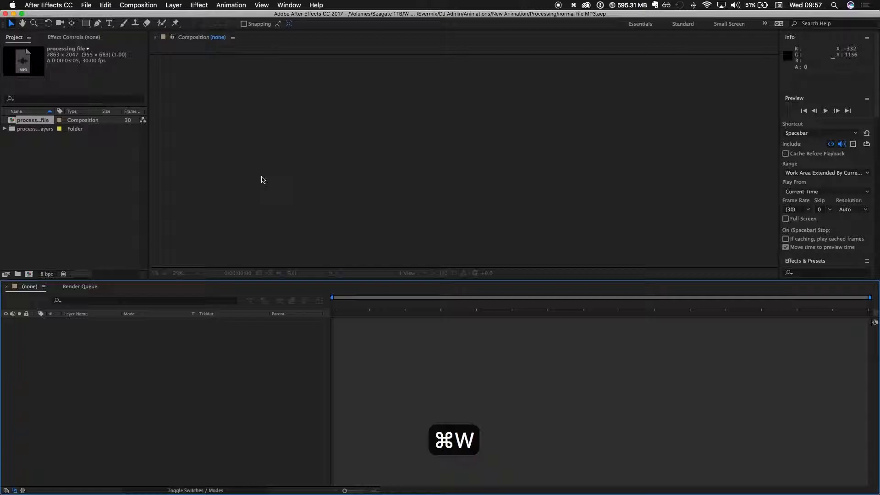
- Switch back to Finder and open MP3.ai from the Processing folder in Illustrator
{"action": "key", "text": "super+Tab"}
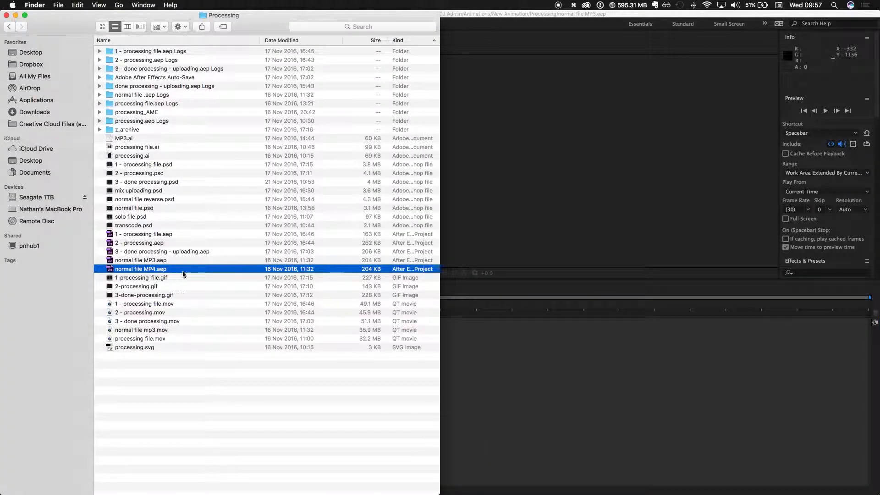
{"action": "left_click", "coordinate": [154, 261]}
{"action": "left_click", "coordinate": [152, 271]}
{"action": "left_click", "coordinate": [150, 261]}
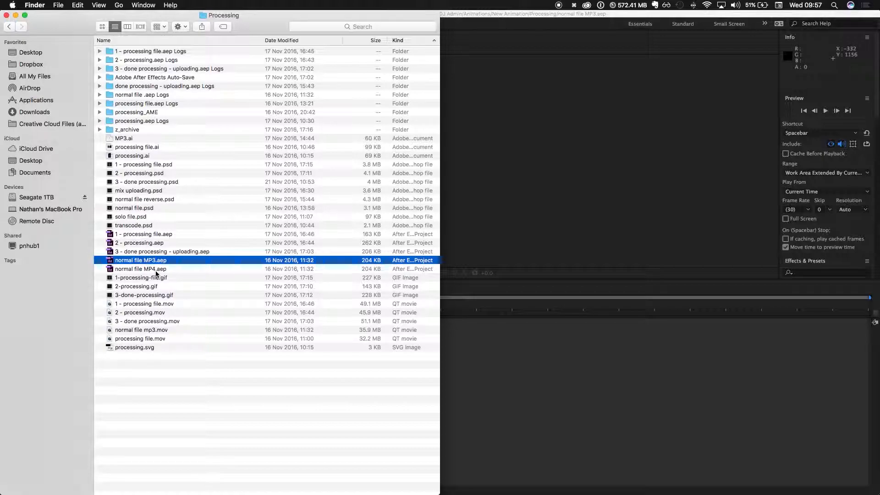
{"action": "left_click", "coordinate": [121, 139]}
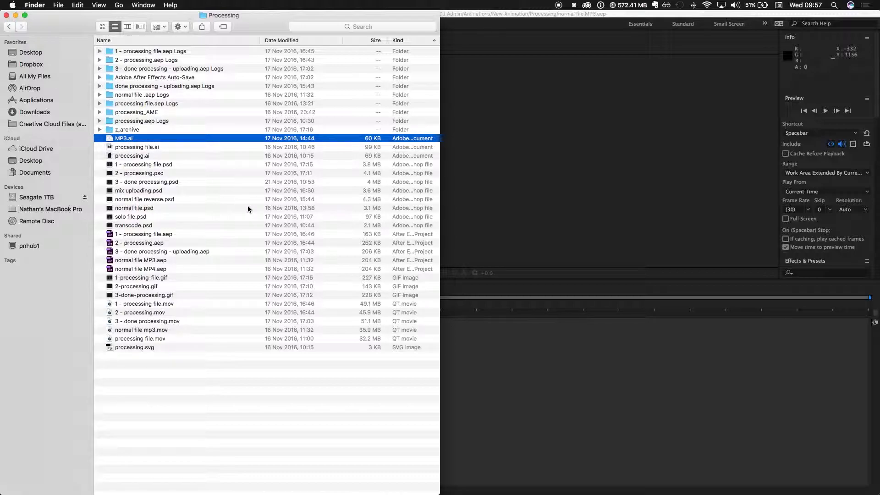
{"action": "double_click", "coordinate": [122, 138]}
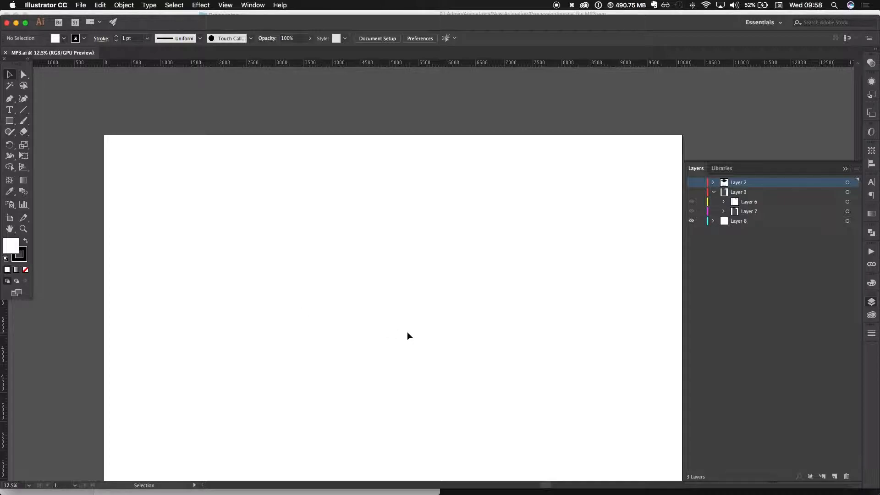
- Make Layer 3 and Layer 2 visible and frame the MP3 file icon at 25% zoom
{"action": "key", "text": "space"}
{"action": "left_click_drag", "start_coordinate": [406, 331], "coordinate": [531, 253]}
{"action": "key", "text": "space"}
{"action": "key", "text": "space"}
{"action": "key", "text": "space"}
{"action": "left_click_drag", "start_coordinate": [518, 322], "coordinate": [489, 431]}
{"action": "key", "text": "space"}
{"action": "left_click_drag", "start_coordinate": [571, 240], "coordinate": [465, 205]}
{"action": "left_click", "coordinate": [692, 192]}
{"action": "left_click", "coordinate": [691, 183]}
{"action": "key", "text": "space"}
{"action": "left_click_drag", "start_coordinate": [392, 200], "coordinate": [453, 174]}
{"action": "key", "text": "space"}
{"action": "left_click_drag", "start_coordinate": [476, 226], "coordinate": [474, 265]}
{"action": "key", "text": "super+equal"}
{"action": "key", "text": "super+equal"}
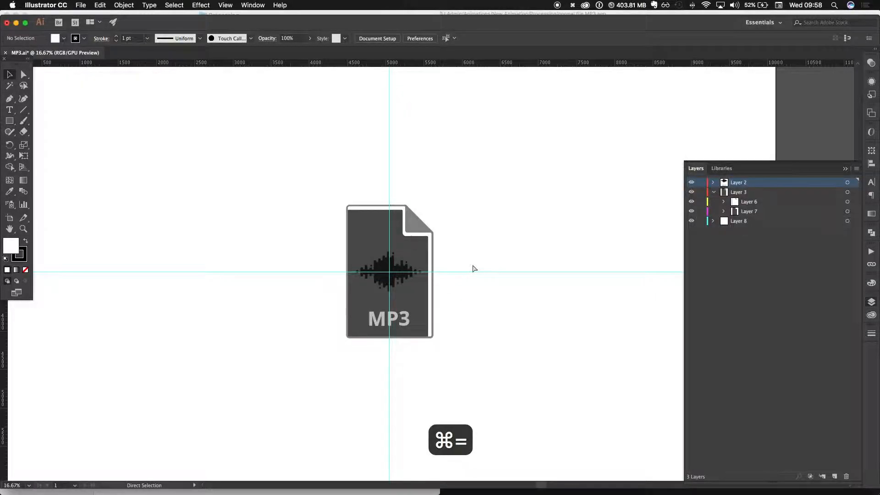
- Expand the lettering group in Layer 2 and target its three letter paths in turn to inspect them
{"action": "left_click", "coordinate": [713, 192]}
{"action": "left_click", "coordinate": [713, 182]}
{"action": "left_click", "coordinate": [727, 211]}
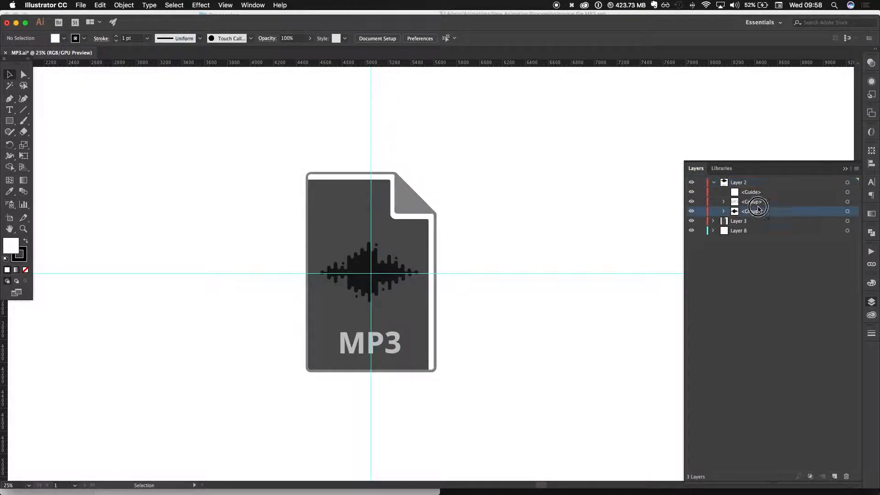
{"action": "left_click", "coordinate": [723, 202]}
{"action": "left_click", "coordinate": [851, 212]}
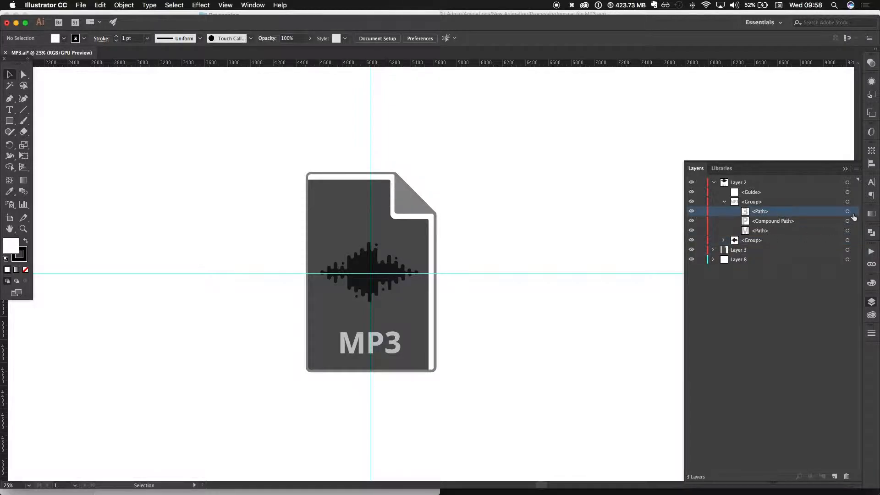
{"action": "left_click", "coordinate": [848, 212]}
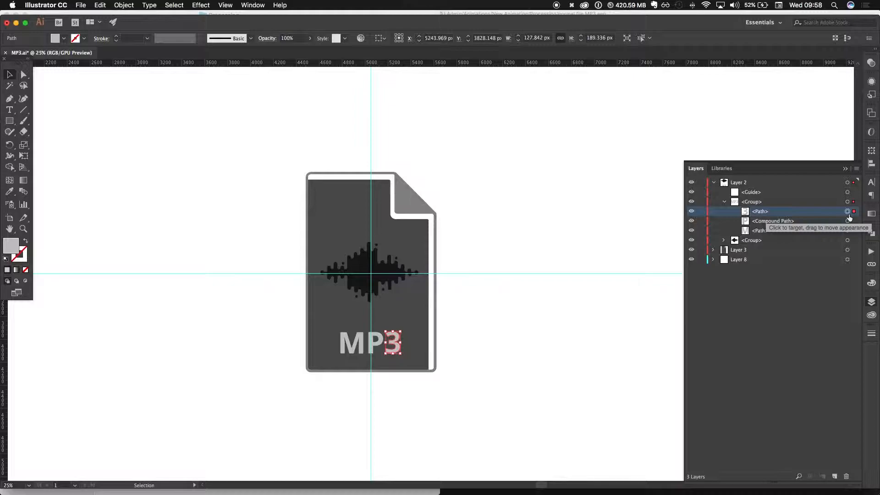
{"action": "left_click", "coordinate": [847, 221]}
{"action": "left_click", "coordinate": [847, 230]}
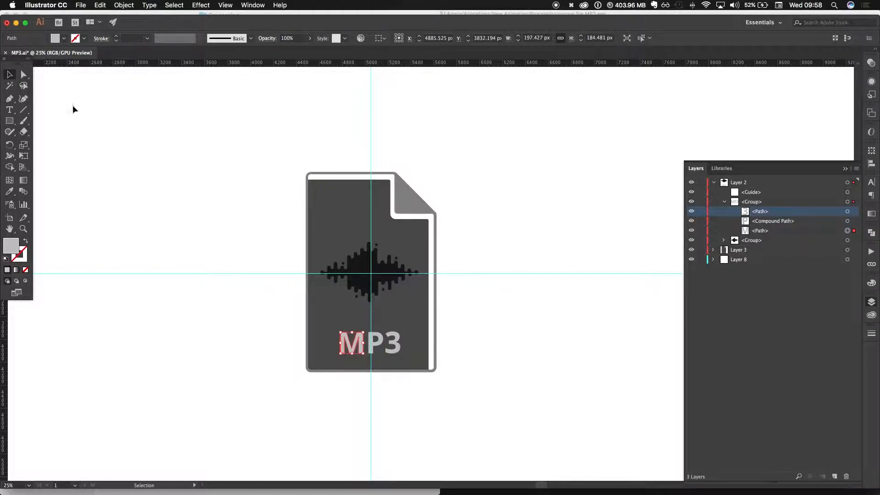
- Add a text object reading MP4 just above the MP3 lettering on the file icon
{"action": "key", "text": "t"}
{"action": "left_click", "coordinate": [337, 316]}
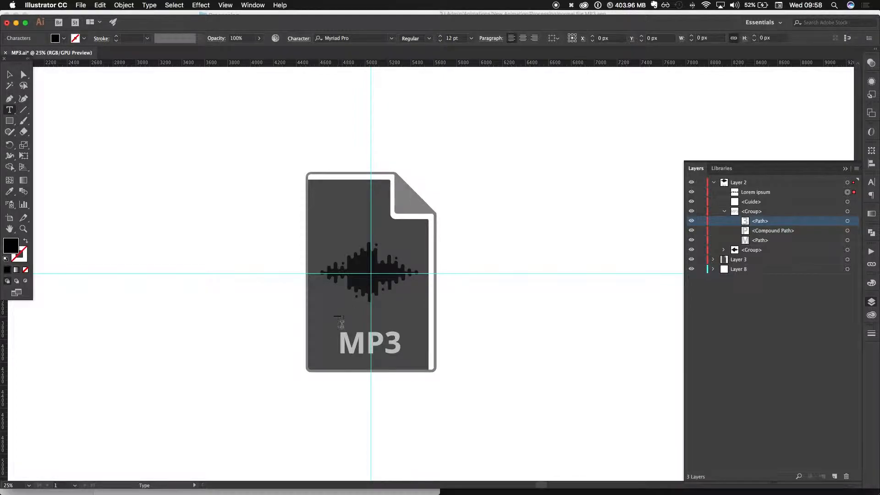
{"action": "left_click", "coordinate": [337, 316]}
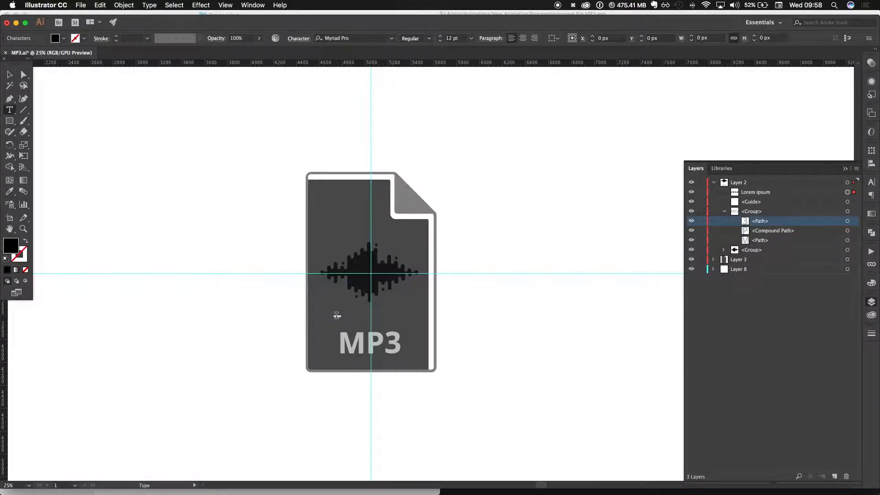
{"action": "type", "text": "MP4"}
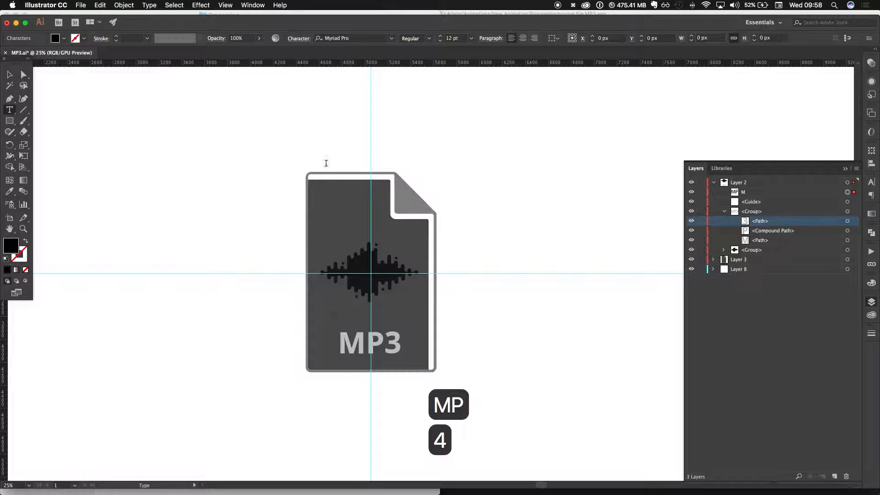
- Change the font of the whole MP4 text to Open Sans Semibold
{"action": "key", "text": "cmd+a"}
{"action": "left_click", "coordinate": [355, 38]}
{"action": "key", "text": "cmd+a"}
{"action": "type", "text": "io"}
{"action": "key", "text": "BackSpace"}
{"action": "key", "text": "BackSpace"}
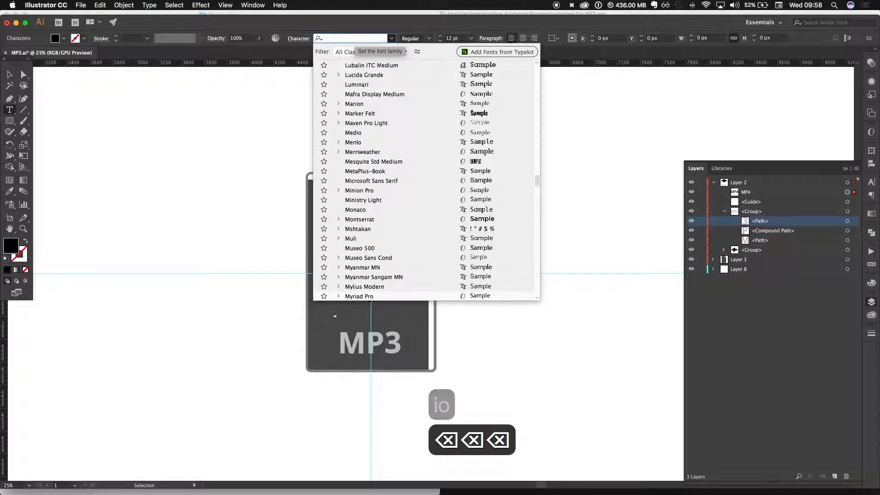
{"action": "type", "text": "open"}
{"action": "key", "text": "Down"}
{"action": "key", "text": "Up"}
{"action": "key", "text": "Down"}
{"action": "key", "text": "Down"}
{"action": "key", "text": "Down"}
{"action": "key", "text": "Down"}
{"action": "key", "text": "Down"}
{"action": "key", "text": "Down"}
{"action": "key", "text": "Down"}
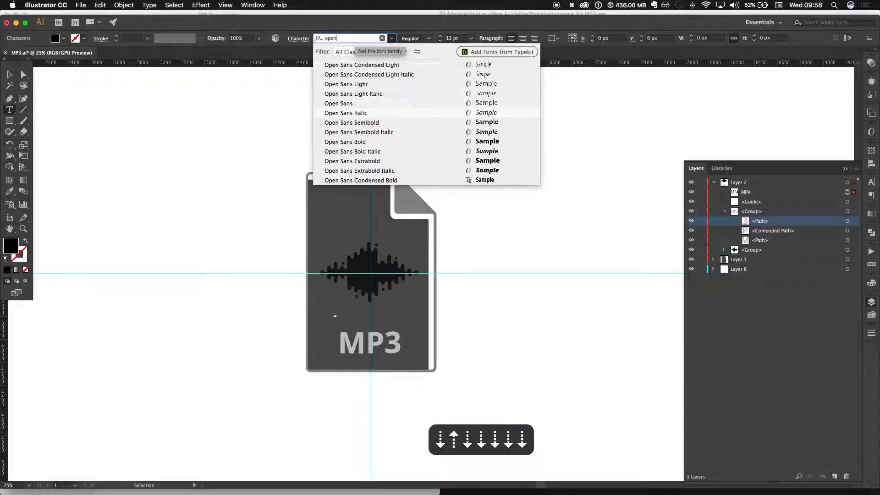
{"action": "key", "text": "Up"}
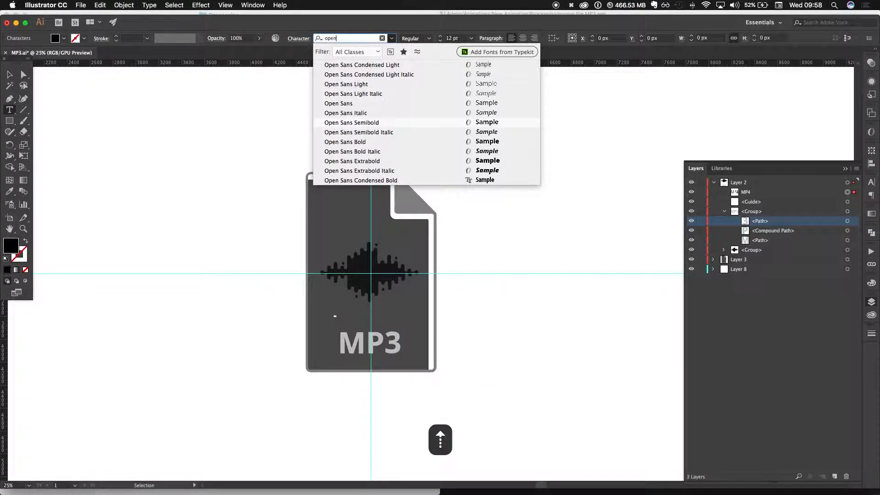
{"action": "key", "text": "Return"}
- Try font sizes of 36 pt and 50 pt on the MP4 text and settle on 48 pt
{"action": "left_click", "coordinate": [450, 39]}
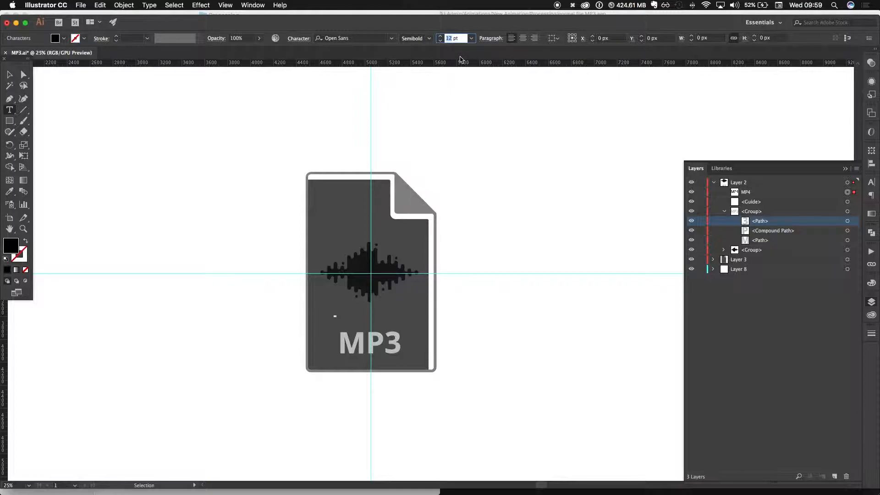
{"action": "type", "text": "36"}
{"action": "key", "text": "Return"}
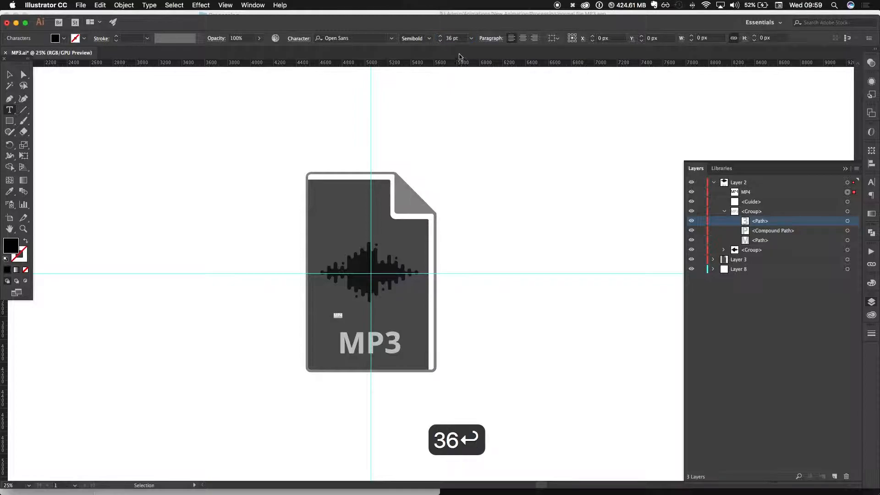
{"action": "left_click", "coordinate": [451, 38]}
{"action": "key", "text": "super+a"}
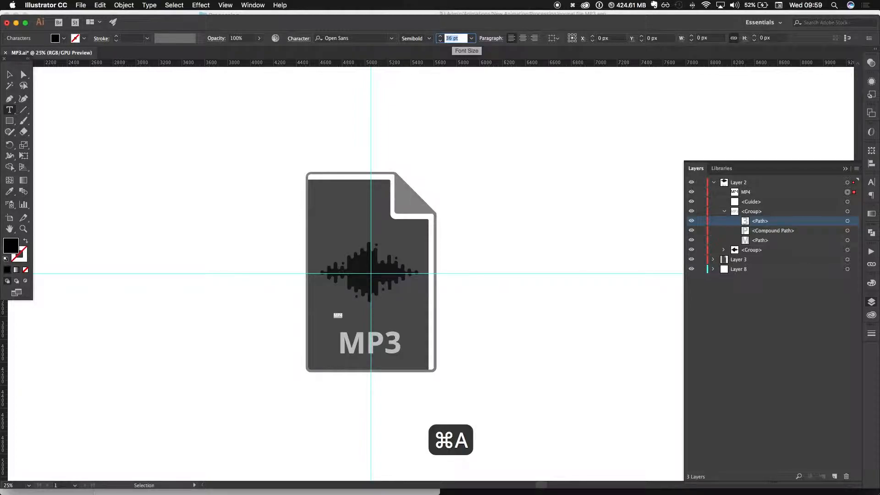
{"action": "type", "text": "50"}
{"action": "key", "text": "Return"}
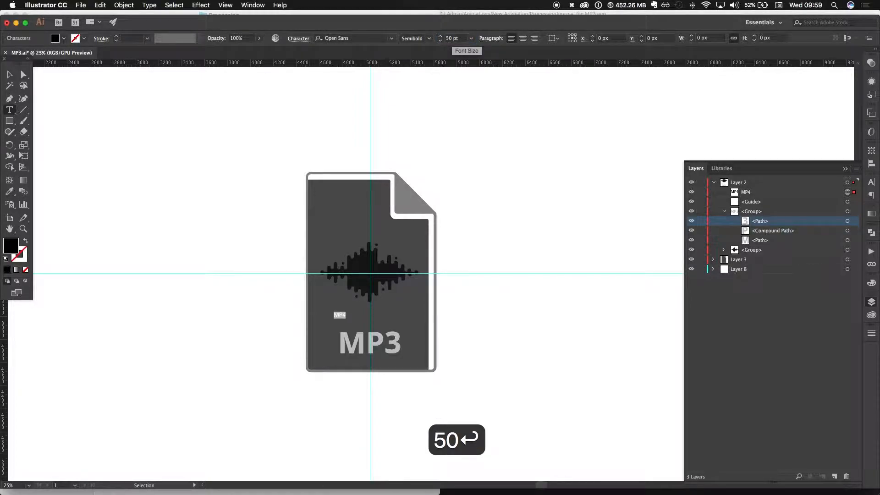
{"action": "left_click", "coordinate": [471, 38]}
{"action": "left_click", "coordinate": [487, 181]}
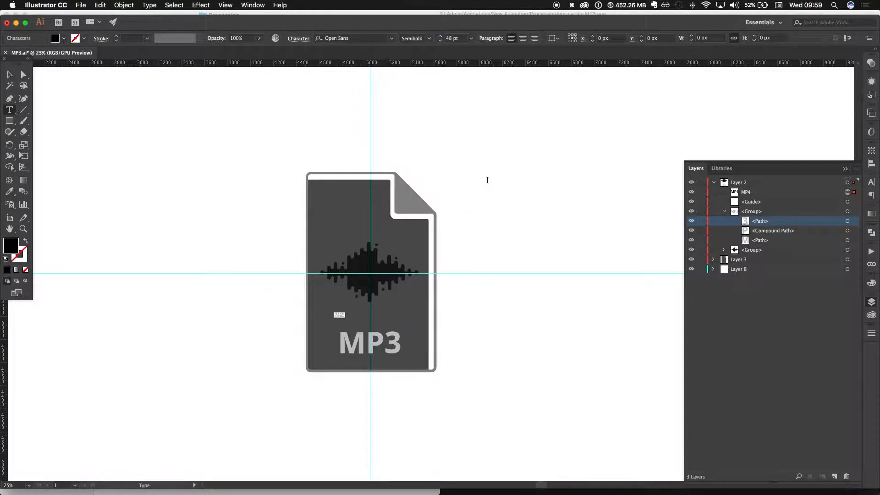
- Set the MP4 text's style to Bold and scale it up to about 231.5 pt, close to the size of the MP3 lettering
{"action": "left_click", "coordinate": [8, 74]}
{"action": "left_click_drag", "start_coordinate": [345, 311], "coordinate": [366, 327]}
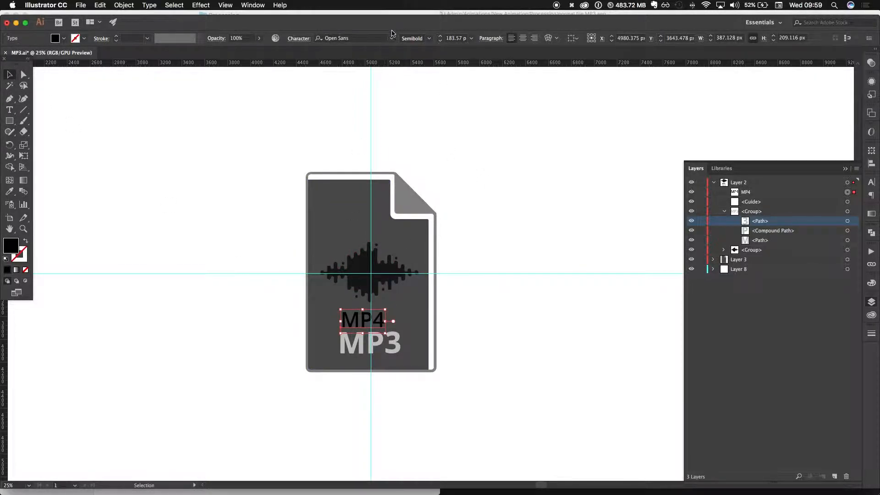
{"action": "left_click", "coordinate": [427, 39]}
{"action": "left_click", "coordinate": [417, 130]}
{"action": "left_click_drag", "start_coordinate": [385, 309], "coordinate": [398, 299]}
{"action": "left_click_drag", "start_coordinate": [341, 303], "coordinate": [340, 300]}
{"action": "left_click_drag", "start_coordinate": [340, 334], "coordinate": [340, 334]}
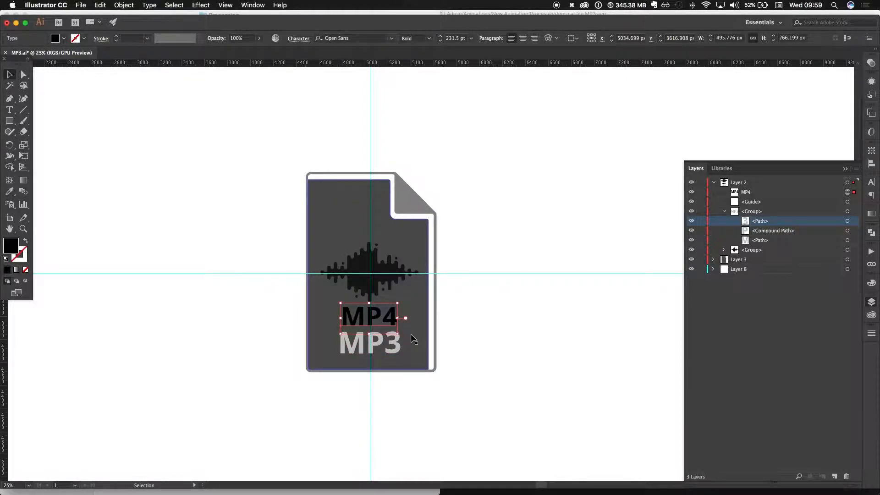
- Hide the guides and convert the MP4 text to outlines
{"action": "key", "text": "super+semicolon"}
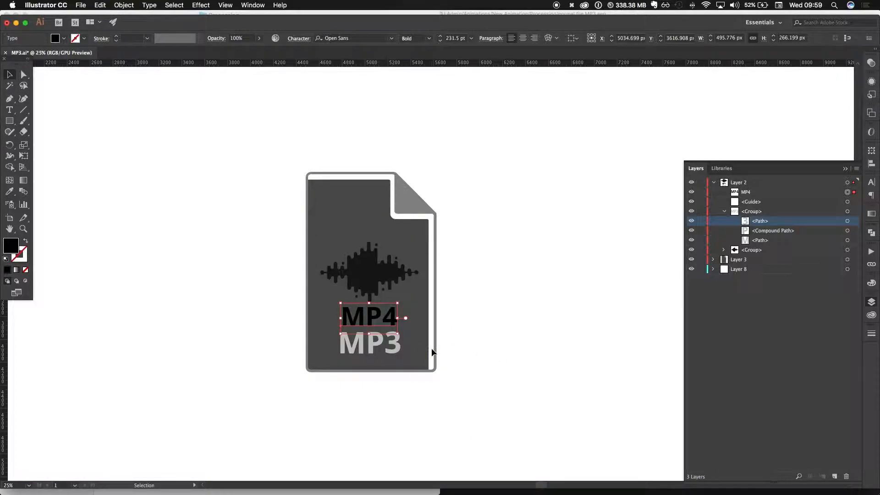
{"action": "key", "text": "super+shift+o"}
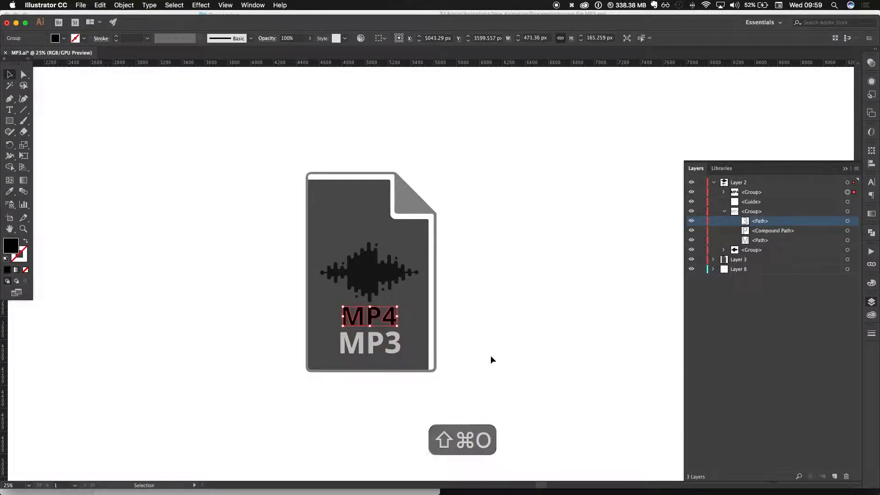
{"action": "key", "text": "super+z"}
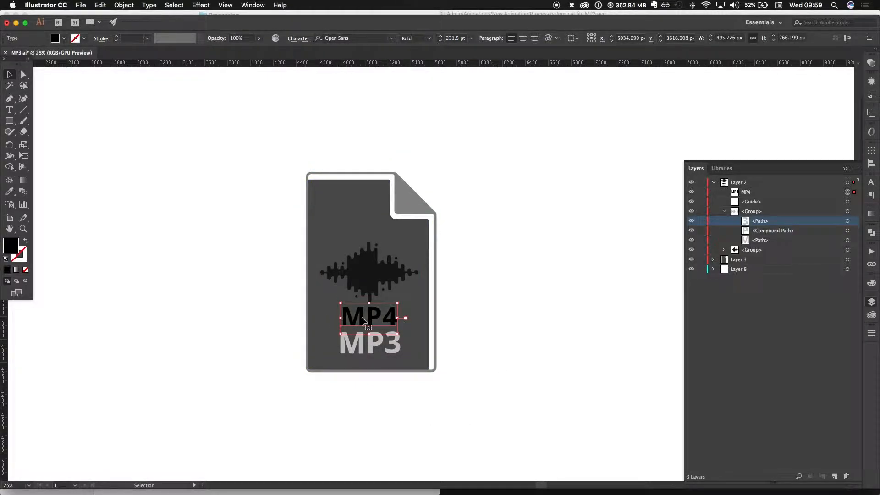
{"action": "key", "text": "super+shift+o"}
{"action": "left_click", "coordinate": [492, 326]}
- Move the outlined MP4 group over the MP3 lettering and scale it to about 545 by 191 px
{"action": "left_click_drag", "start_coordinate": [360, 318], "coordinate": [358, 346]}
{"action": "key", "text": "super+equal"}
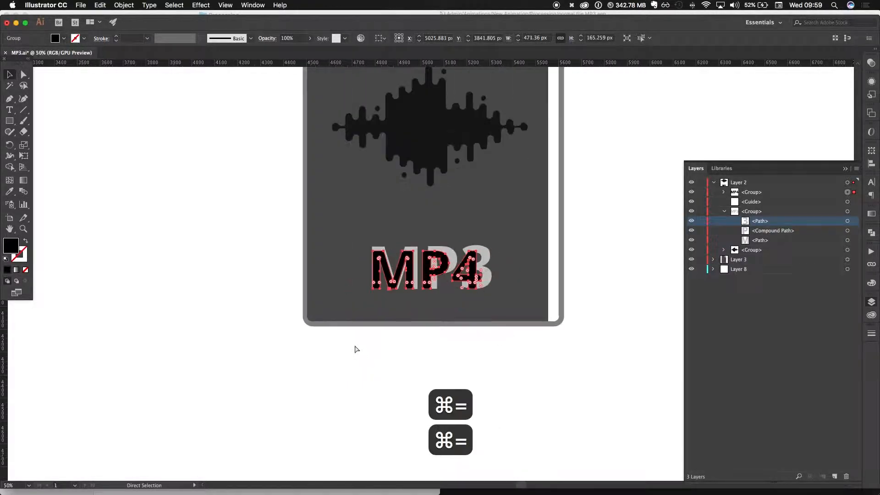
{"action": "key", "text": "super+equal"}
{"action": "key", "text": "space"}
{"action": "left_click_drag", "start_coordinate": [481, 251], "coordinate": [497, 247]}
{"action": "scroll", "coordinate": [397, 280], "scroll_direction": "right", "scroll_amount": 1}
{"action": "left_click_drag", "start_coordinate": [397, 280], "coordinate": [396, 282]}
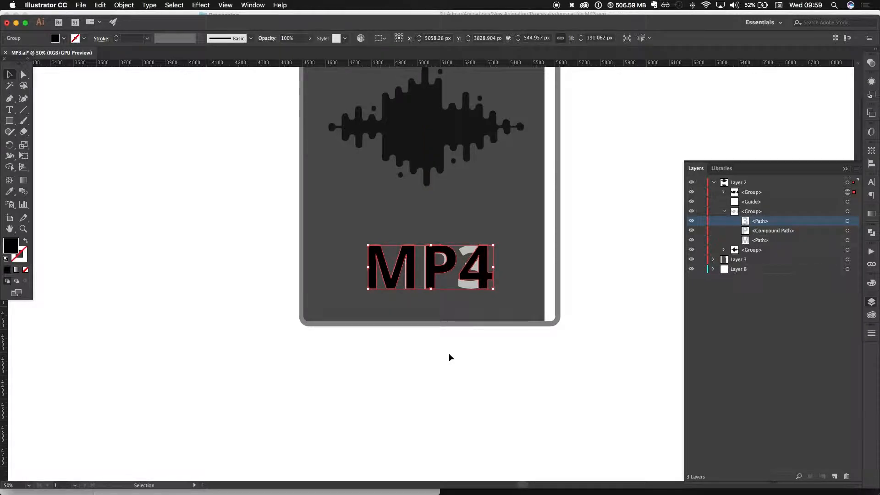
- Isolate the MP4 group, nudge the P and 4 slightly left, and nudge all three letters left to align with the MP3 lettering
{"action": "key", "text": "super+equal"}
{"action": "key", "text": "super+equal"}
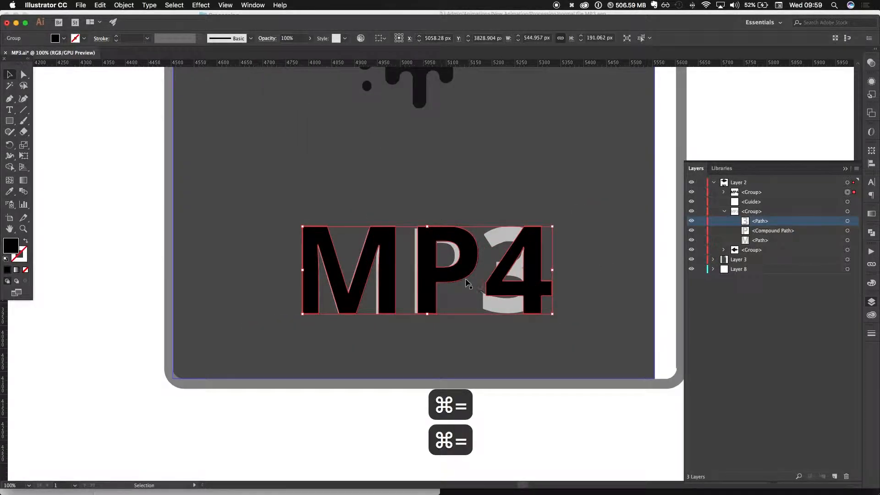
{"action": "double_click", "coordinate": [468, 284]}
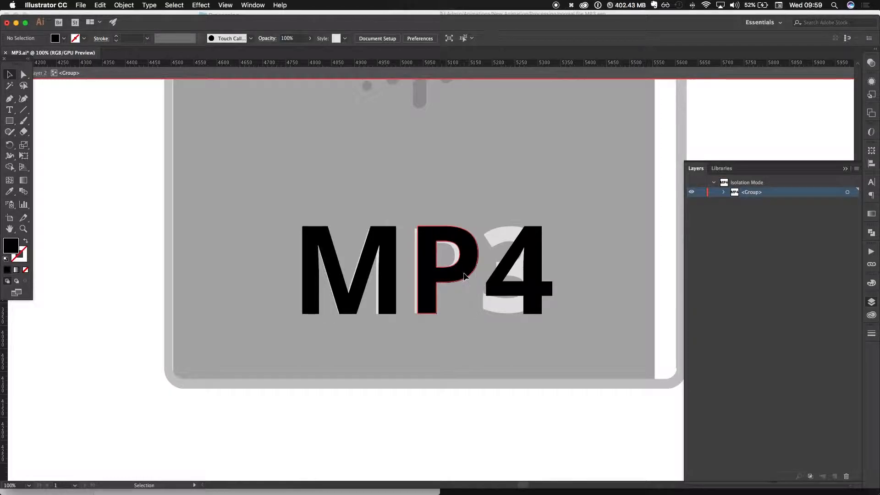
{"action": "left_click", "coordinate": [503, 293], "text": "shift"}
{"action": "key", "text": "Left"}
{"action": "key", "text": "Left"}
{"action": "key", "text": "Left"}
{"action": "key", "text": "Left"}
{"action": "key", "text": "Left"}
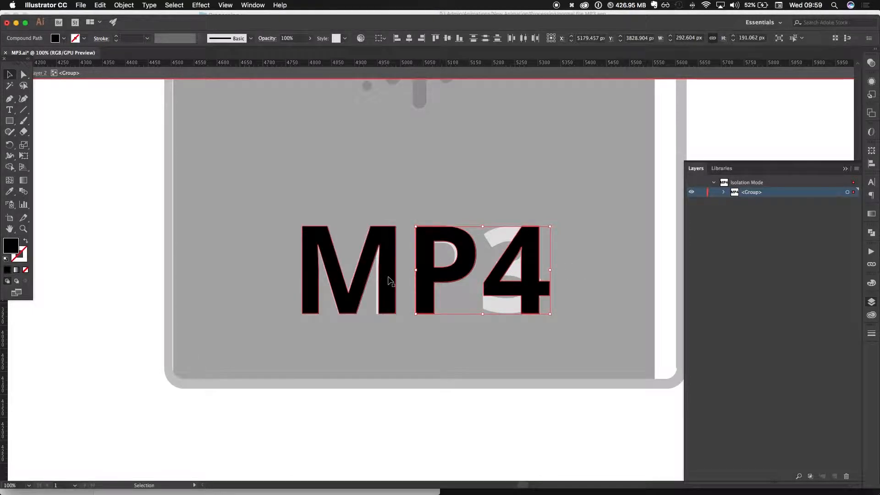
{"action": "left_click", "coordinate": [388, 280], "text": "shift"}
{"action": "key", "text": "Left"}
{"action": "key", "text": "Left"}
{"action": "key", "text": "Left"}
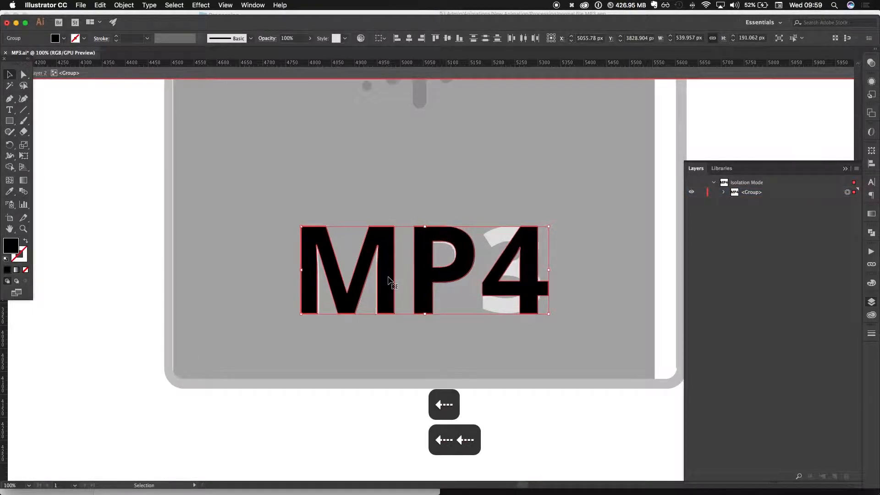
- Turn off Smart Guides and resize the MP4 letters to about 530 by 188 px to match the MP3 lettering, leaving isolation mode
{"action": "scroll", "coordinate": [321, 266], "scroll_direction": "up", "scroll_amount": 2}
{"action": "scroll", "coordinate": [321, 266], "scroll_direction": "right", "scroll_amount": 2}
{"action": "left_click_drag", "start_coordinate": [256, 275], "coordinate": [256, 274]}
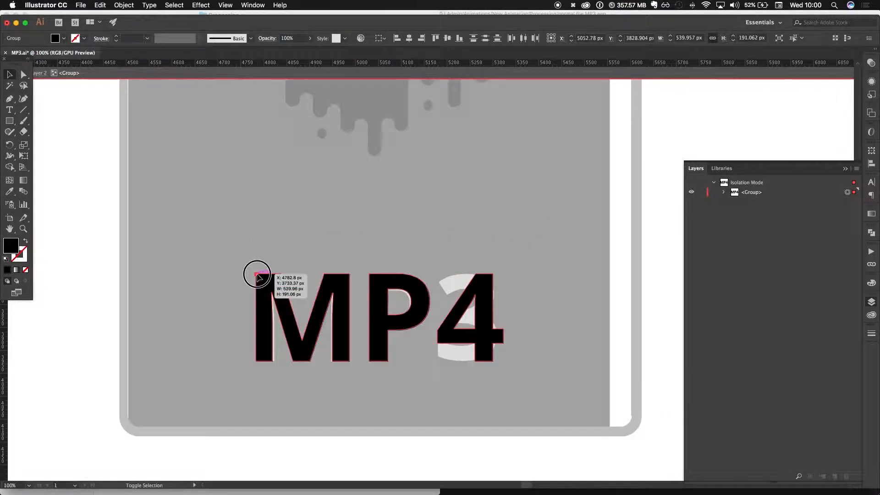
{"action": "left_click", "coordinate": [229, 5]}
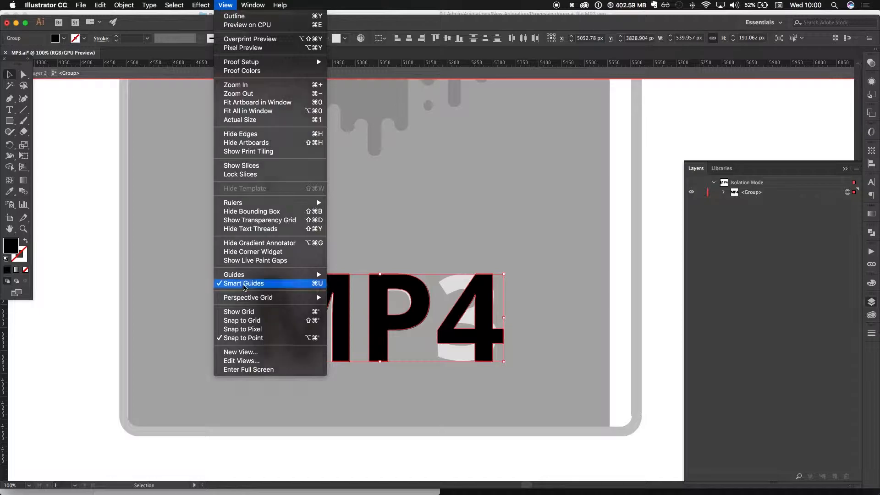
{"action": "left_click", "coordinate": [245, 283]}
{"action": "left_click_drag", "start_coordinate": [256, 275], "coordinate": [257, 275]}
{"action": "key", "text": "super+z"}
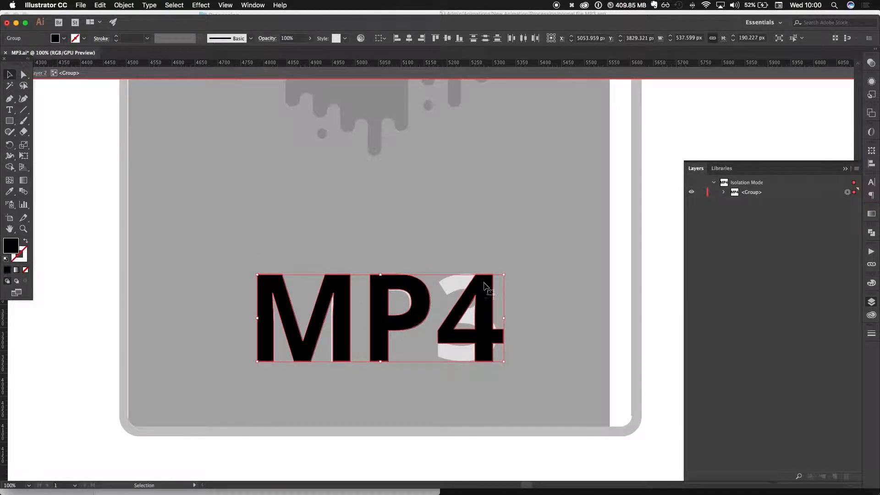
{"action": "left_click_drag", "start_coordinate": [504, 275], "coordinate": [501, 276]}
{"action": "key", "text": "Escape"}
{"action": "key", "text": "Escape"}
{"action": "key", "text": "Escape"}
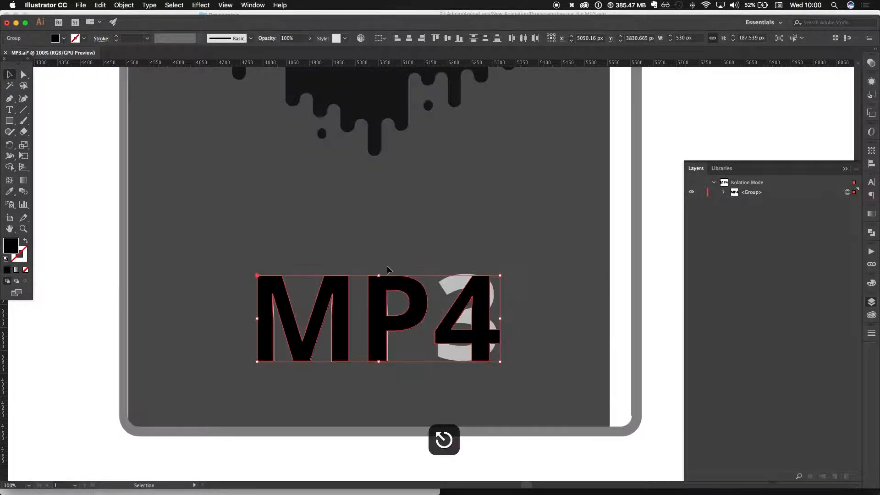
- Sample the MP3 lettering's light grey fill onto the MP4 group, moving the group up for sampling and back over the MP3
{"action": "left_click", "coordinate": [793, 212]}
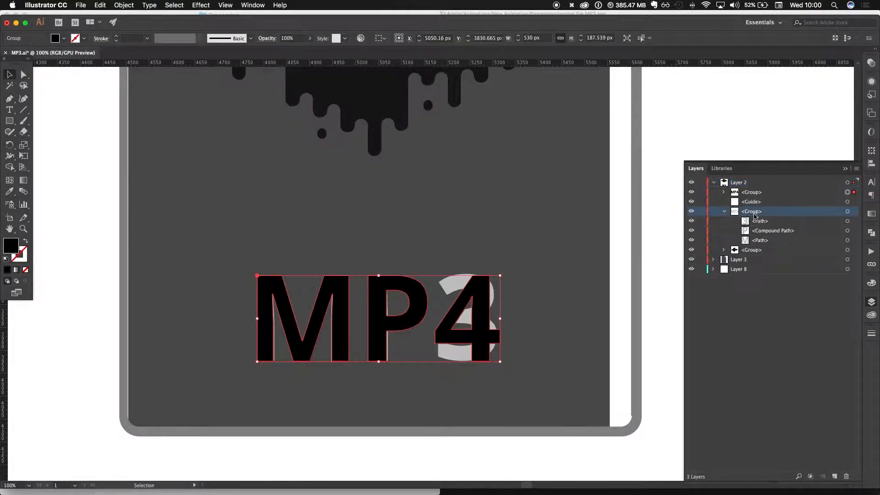
{"action": "left_click", "coordinate": [785, 202]}
{"action": "left_click", "coordinate": [387, 316]}
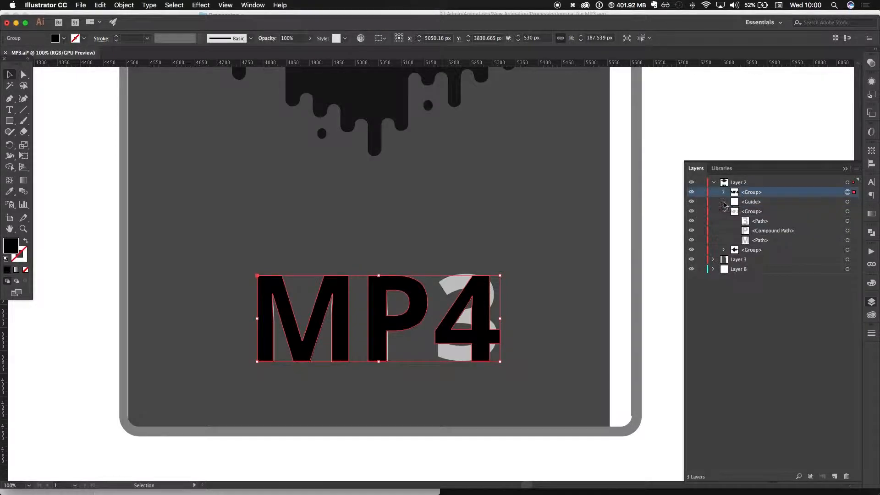
{"action": "left_click_drag", "start_coordinate": [387, 317], "coordinate": [404, 259]}
{"action": "key", "text": "i"}
{"action": "left_click", "coordinate": [422, 310]}
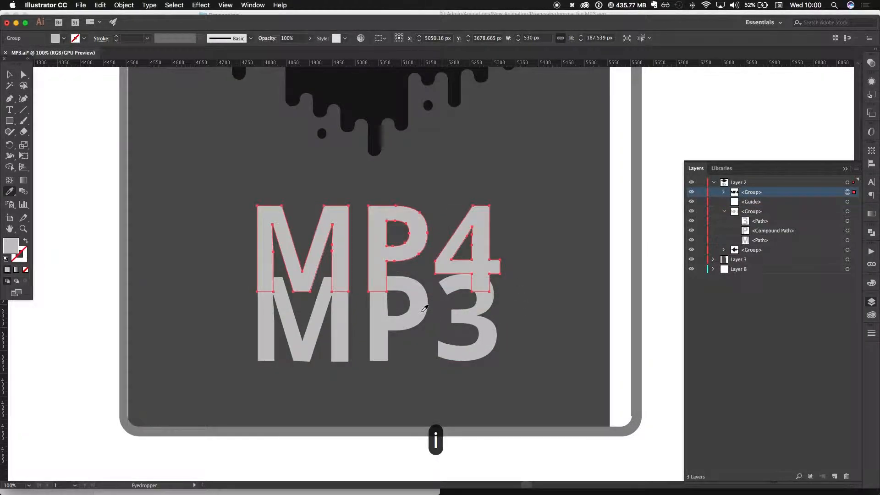
{"action": "key", "text": "v"}
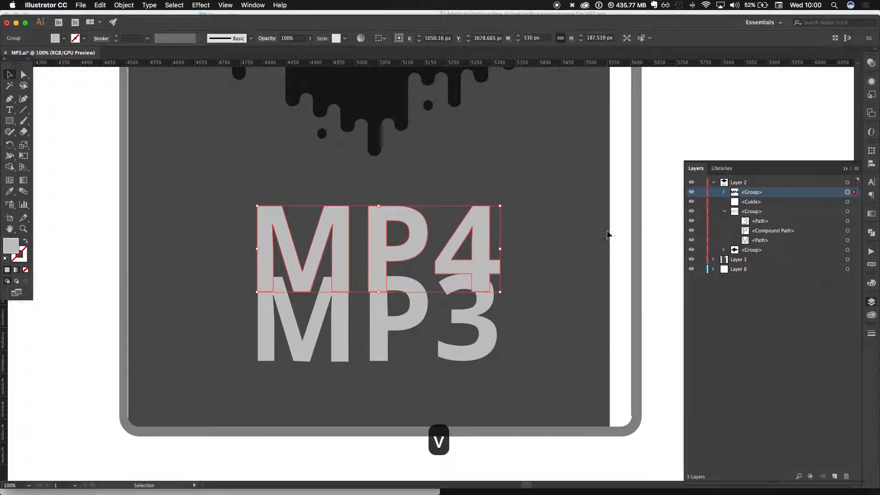
{"action": "left_click_drag", "start_coordinate": [412, 268], "coordinate": [408, 317]}
- Delete the old MP3 lettering group from Layer 2 and save the file
{"action": "left_click", "coordinate": [848, 211]}
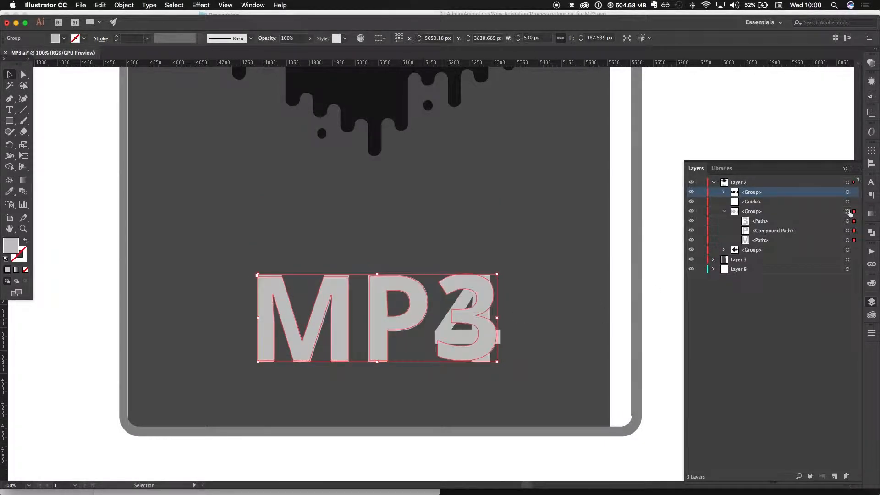
{"action": "key", "text": "BackSpace"}
{"action": "key", "text": "super+minus"}
{"action": "key", "text": "super+minus"}
{"action": "key", "text": "super+minus"}
{"action": "key", "text": "super+minus"}
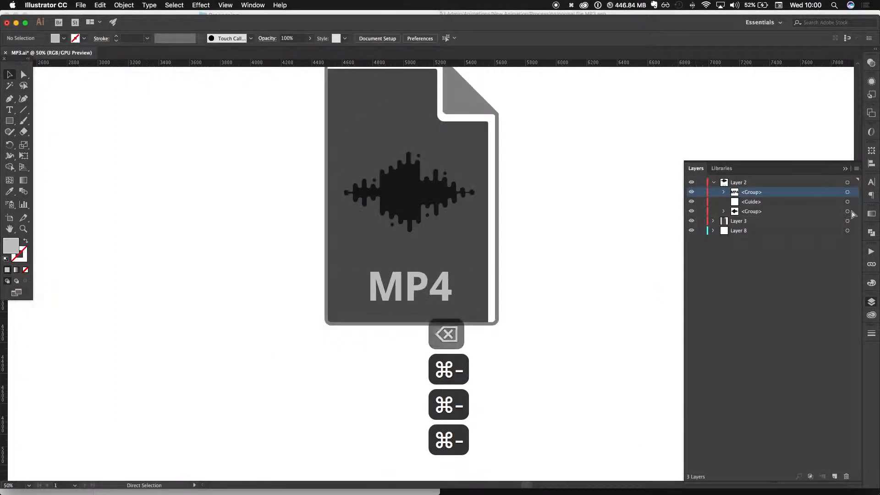
{"action": "key", "text": "space"}
{"action": "left_click_drag", "start_coordinate": [211, 149], "coordinate": [214, 202]}
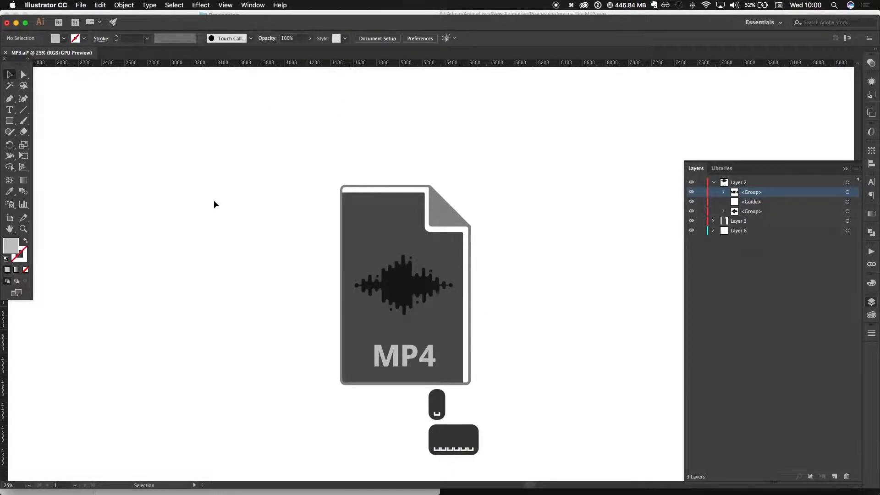
{"action": "key", "text": "super+s"}
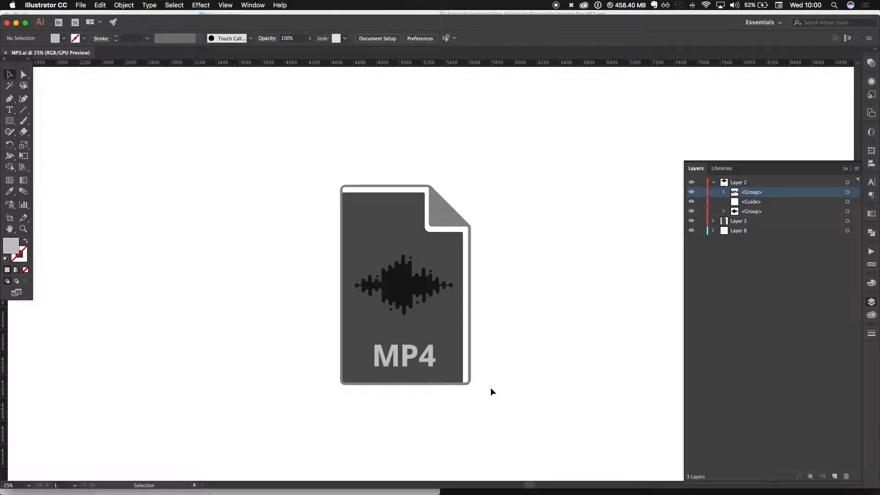
- Step back and forth through the recent edits and copy the grey MP4 lettering group
{"action": "key", "text": "super+z"}
{"action": "key", "text": "super+z"}
{"action": "key", "text": "super+z"}
{"action": "key", "text": "super+z"}
{"action": "key", "text": "super+z"}
{"action": "key", "text": "super+z"}
{"action": "key", "text": "super+z"}
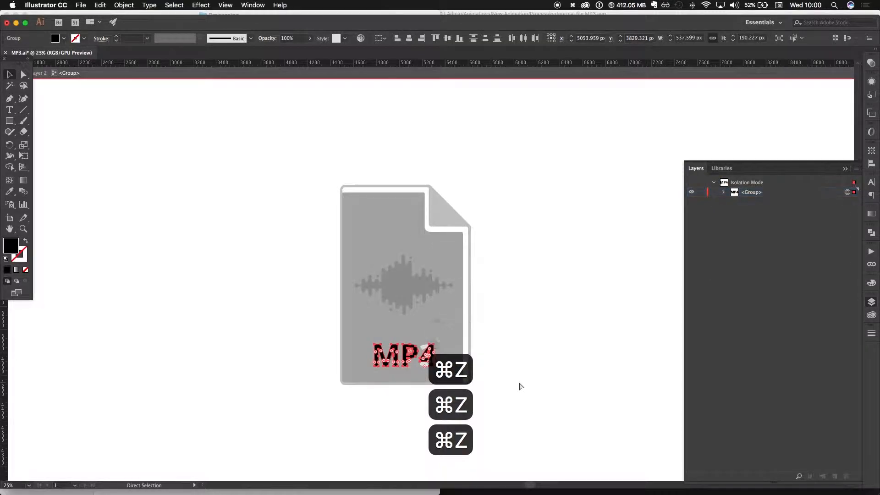
{"action": "key", "text": "super+z"}
{"action": "key", "text": "super+shift+z"}
{"action": "key", "text": "super+shift+z"}
{"action": "key", "text": "super+shift+z"}
{"action": "key", "text": "super+shift+z"}
{"action": "key", "text": "super+shift+z"}
{"action": "key", "text": "super+shift+z"}
{"action": "key", "text": "super+shift+z"}
{"action": "key", "text": "super+shift+z"}
{"action": "key", "text": "super+shift+z"}
{"action": "key", "text": "super+shift+z"}
{"action": "key", "text": "super+shift+z"}
{"action": "key", "text": "super+shift+z"}
{"action": "key", "text": "super+shift+z"}
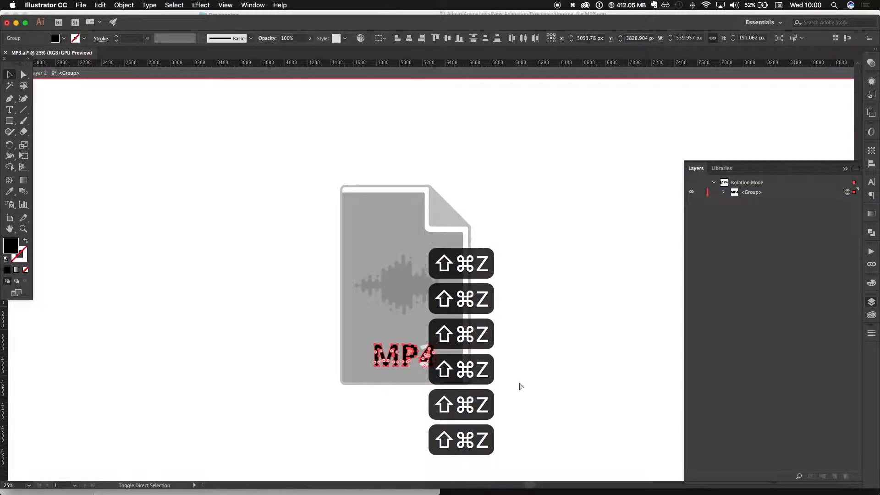
{"action": "key", "text": "super+shift+z"}
{"action": "key", "text": "super+shift+z"}
{"action": "key", "text": "super+shift+z"}
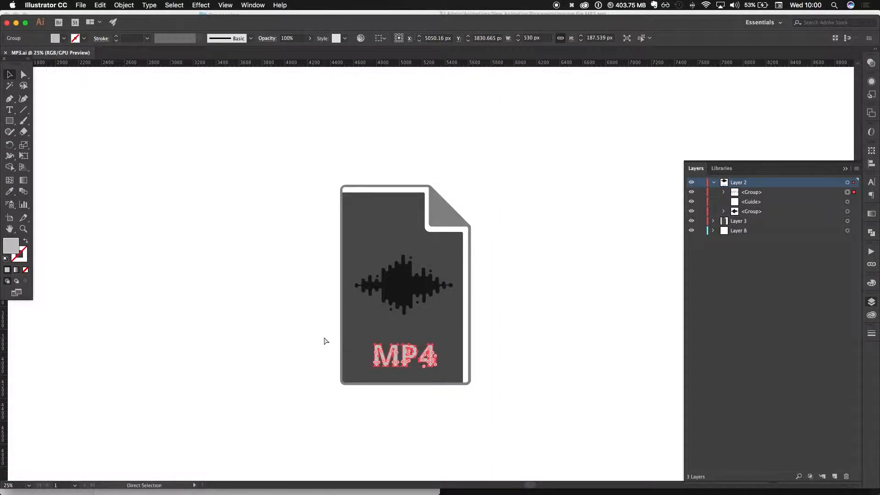
{"action": "key", "text": "super+c"}
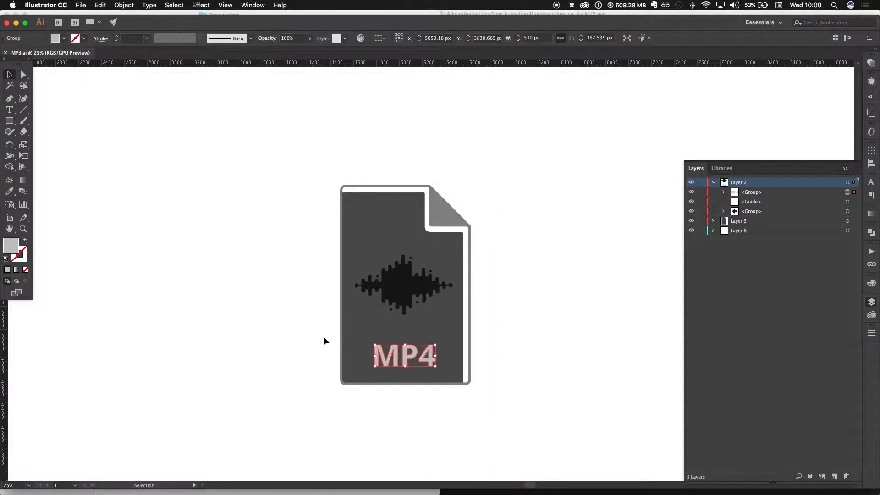
- Undo all the MP4 edits back to the original MP3 artwork, and save and close MP3.ai
{"action": "key", "text": "super+z"}
{"action": "key", "text": "super+z"}
{"action": "key", "text": "super+z"}
{"action": "key", "text": "super+z"}
{"action": "key", "text": "super+z"}
{"action": "key", "text": "super+z"}
{"action": "key", "text": "super+z"}
{"action": "key", "text": "super+z"}
{"action": "key", "text": "super+z"}
{"action": "key", "text": "super+z"}
{"action": "key", "text": "super+z"}
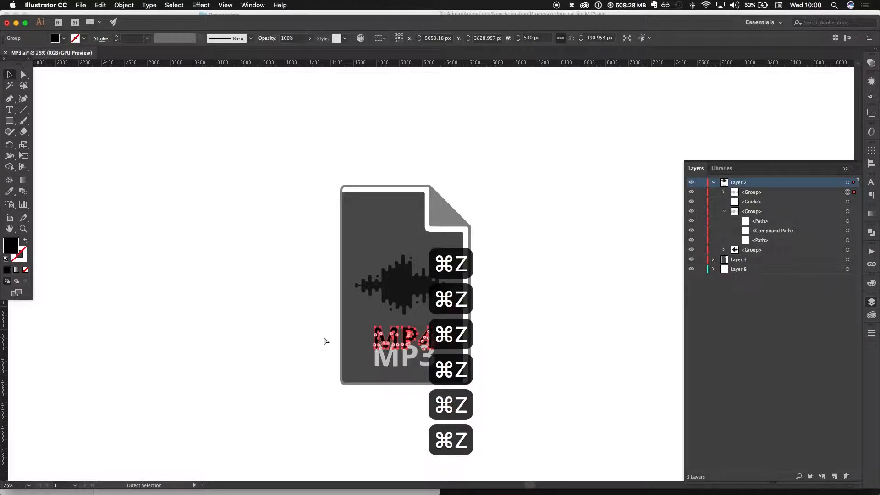
{"action": "key", "text": "super+z"}
{"action": "key", "text": "super+z"}
{"action": "key", "text": "super+z"}
{"action": "key", "text": "super+z"}
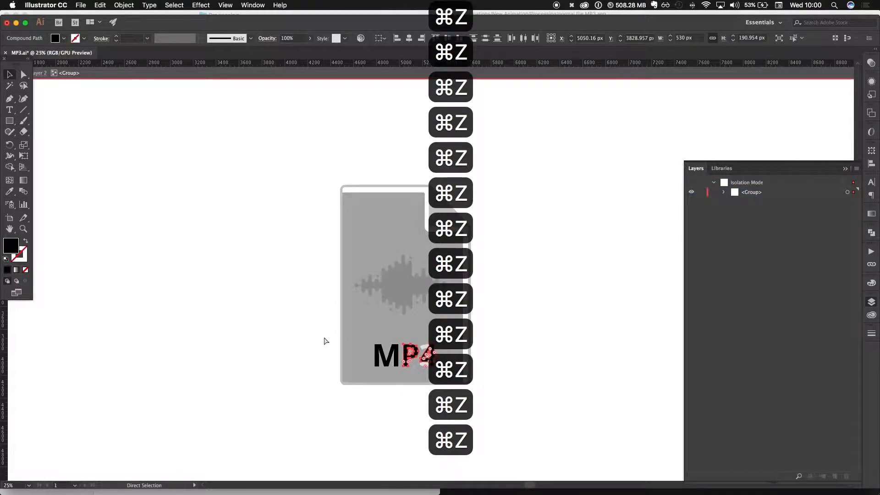
{"action": "key", "text": "super+z"}
{"action": "key", "text": "super+z"}
{"action": "key", "text": "super+z"}
{"action": "key", "text": "super+z"}
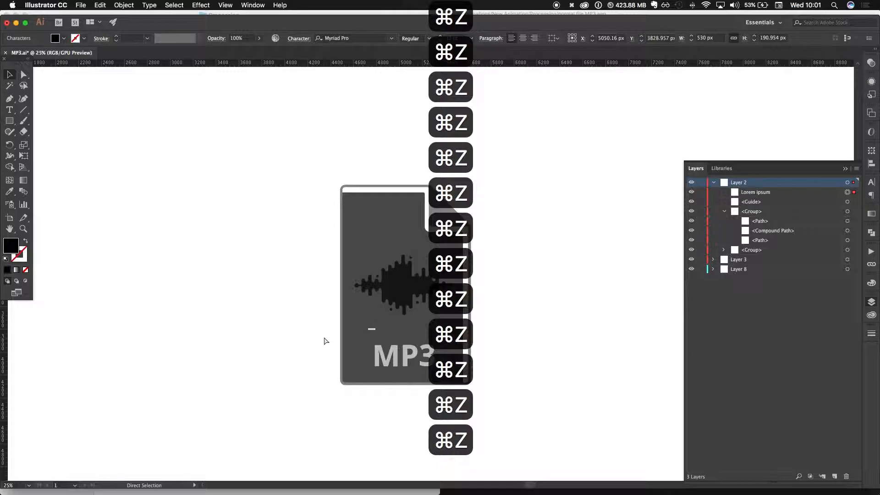
{"action": "key", "text": "super+z"}
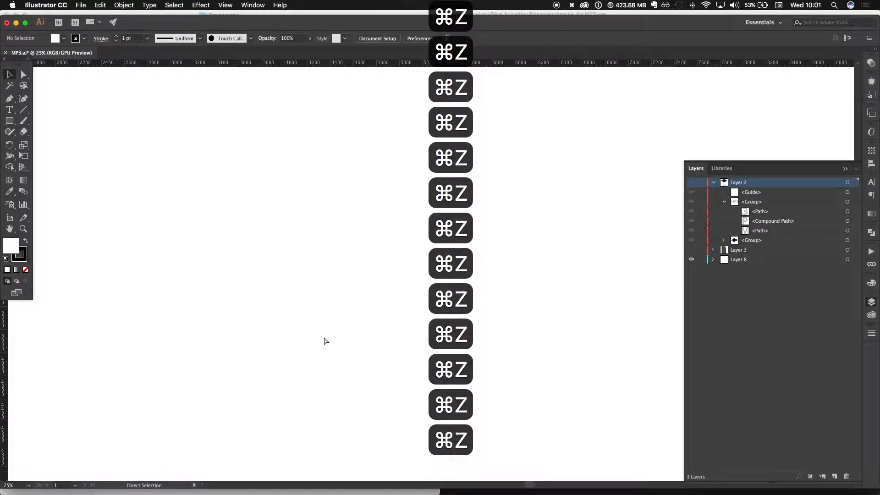
{"action": "key", "text": "super+s"}
{"action": "key", "text": "super+w"}
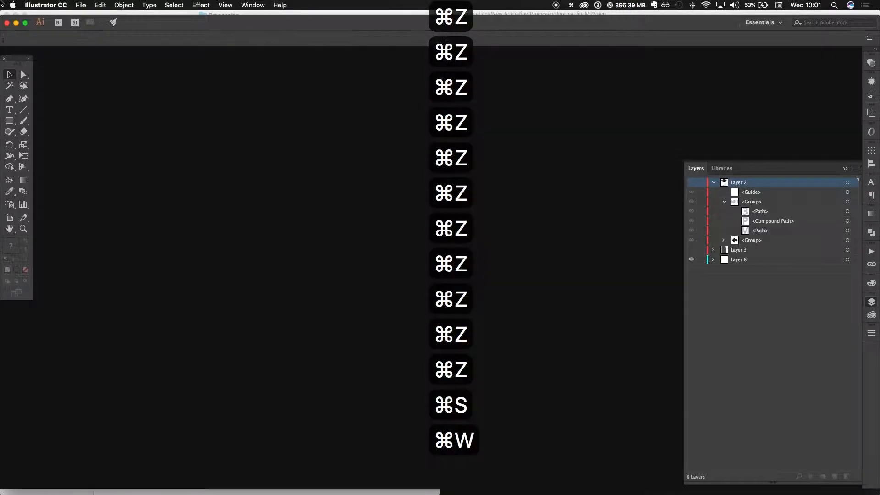
- Switch to Finder, duplicate MP3.ai in the Processing folder and rename the copy MP4.ai
{"action": "key", "text": "super+Tab"}
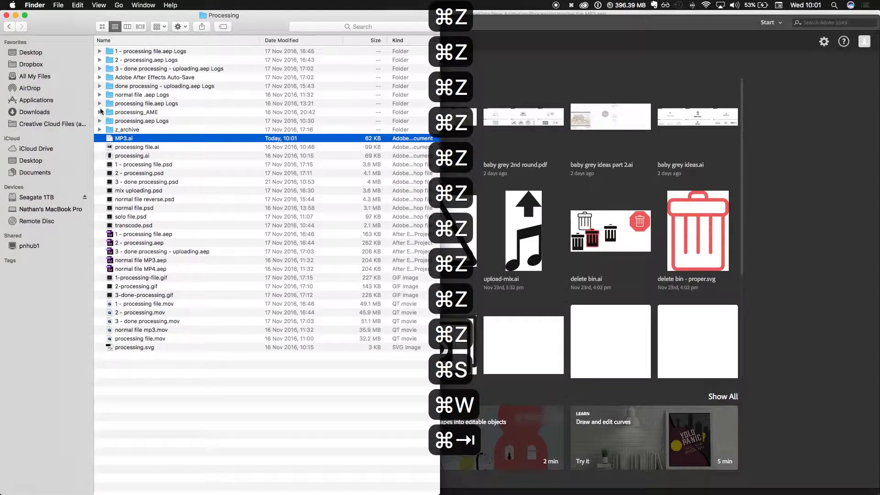
{"action": "key", "text": "super+d"}
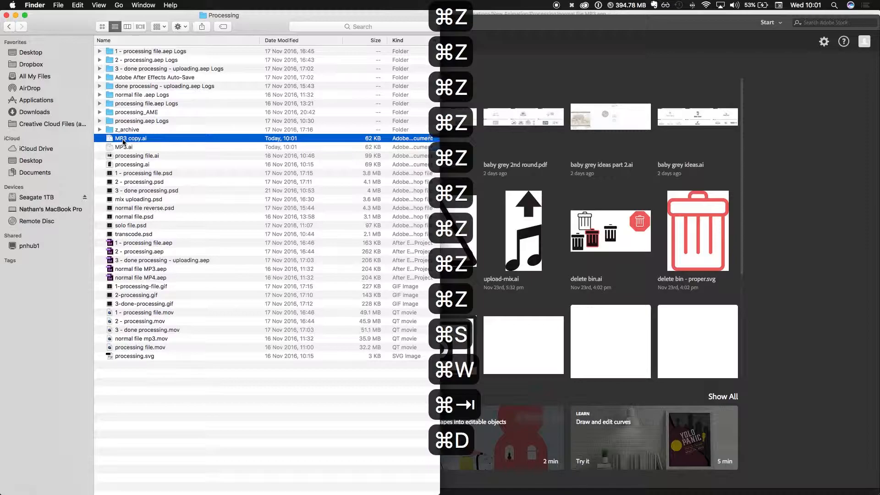
{"action": "key", "text": "Return"}
{"action": "key", "text": "Right"}
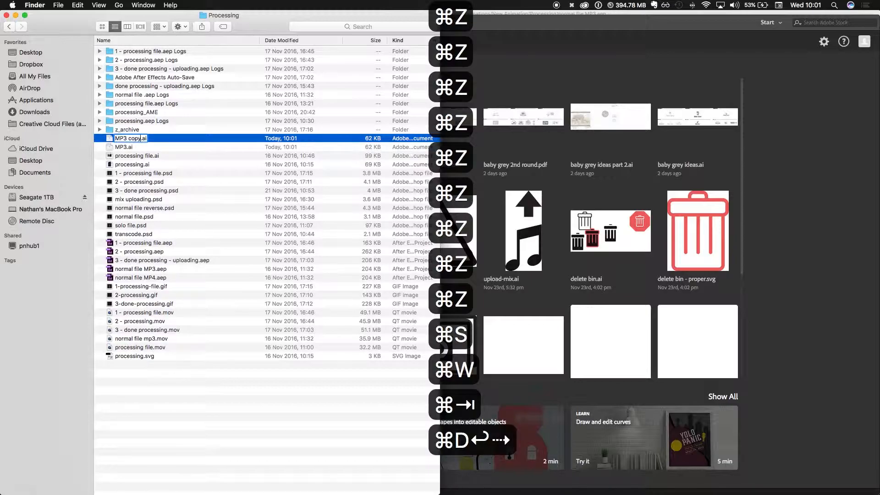
{"action": "key", "text": "alt+BackSpace"}
{"action": "key", "text": "BackSpace"}
{"action": "key", "text": "BackSpace"}
{"action": "type", "text": "4"}
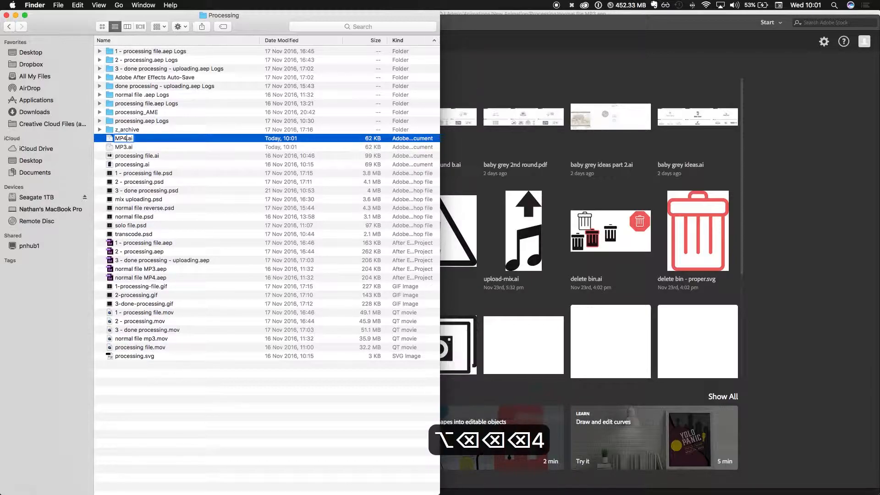
{"action": "key", "text": "Return"}
- Open MP4.ai in Illustrator and make Layer 2 and Layer 3 visible
{"action": "key", "text": "super+o"}
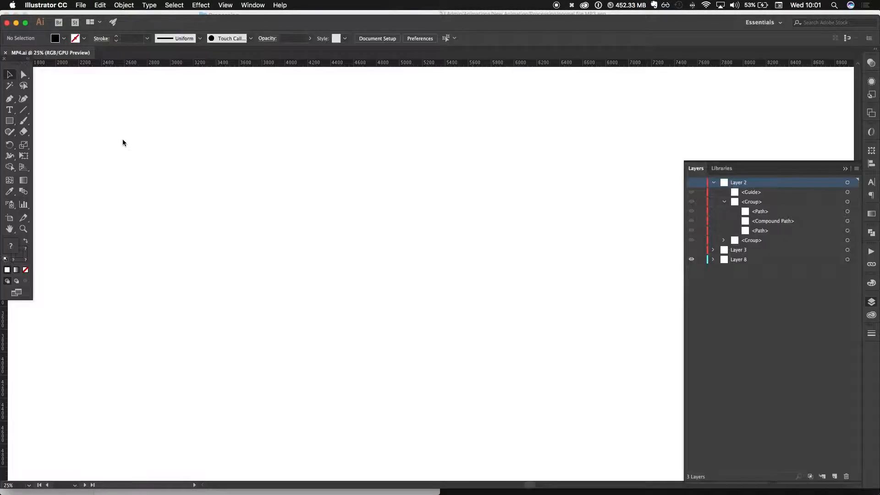
{"action": "left_click", "coordinate": [692, 182]}
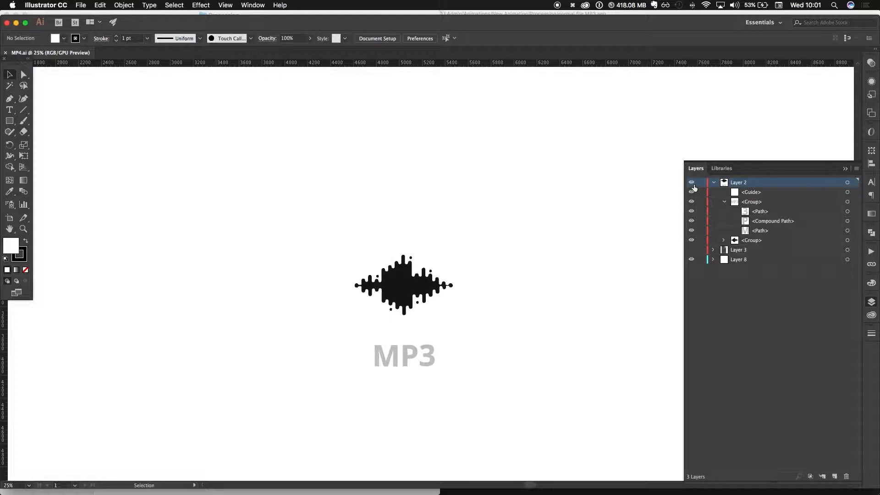
{"action": "left_click", "coordinate": [691, 250]}
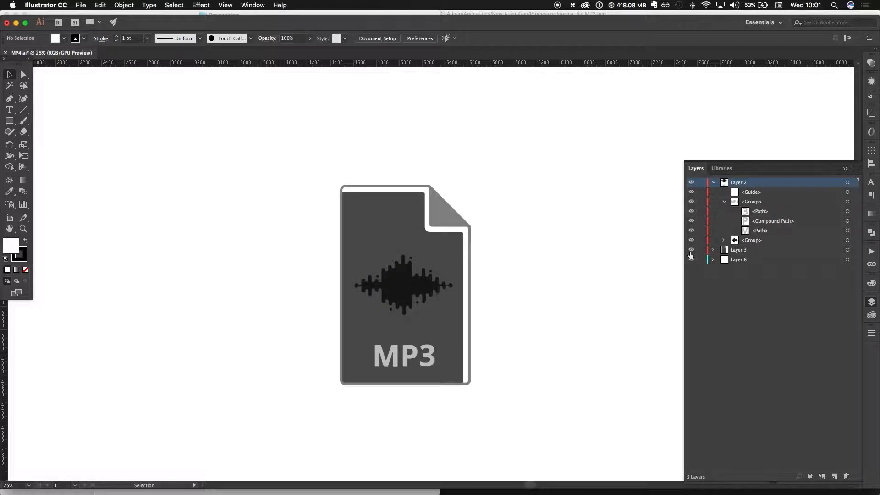
{"action": "left_click", "coordinate": [847, 201]}
{"action": "key", "text": "super+v"}
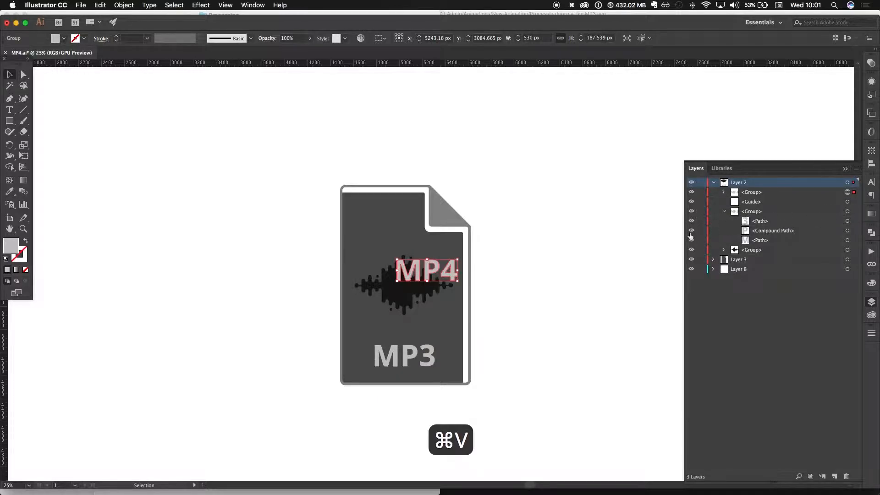
{"action": "key", "text": "super+z"}
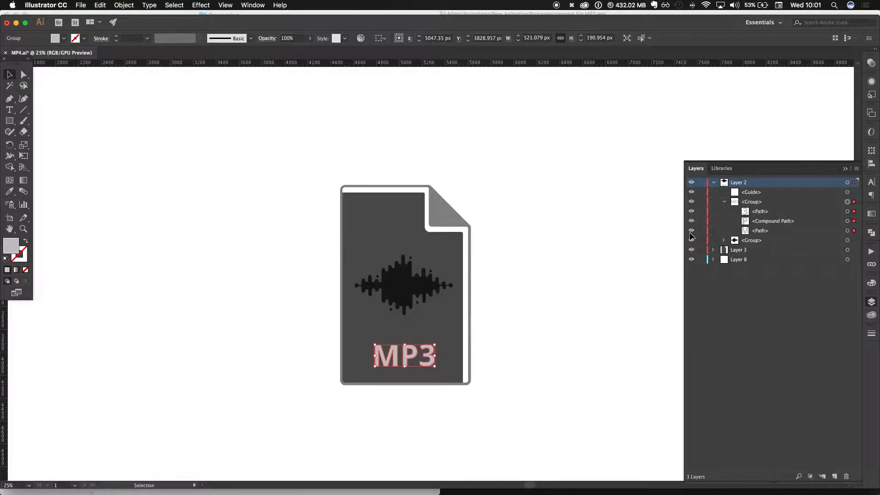
- Paste the MP4 lettering in place over the MP3, delete the old MP3 lettering group and save the file
{"action": "key", "text": "shift+super+v"}
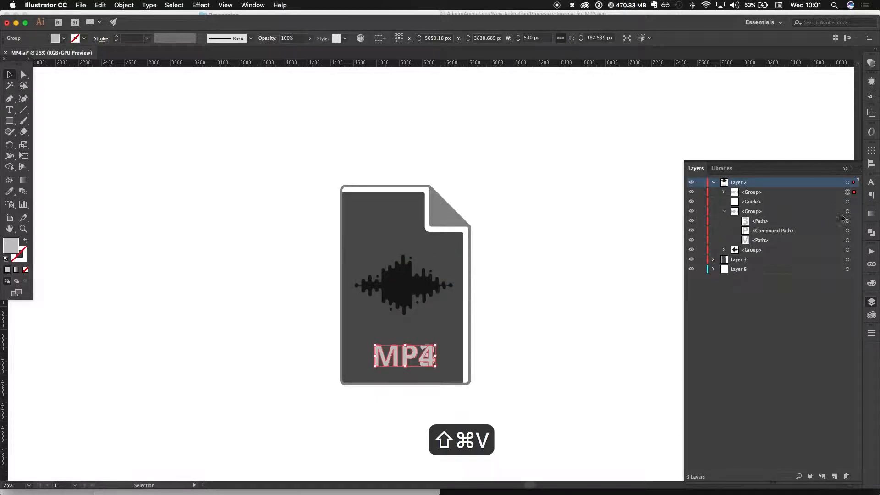
{"action": "left_click", "coordinate": [847, 211]}
{"action": "key", "text": "BackSpace"}
{"action": "key", "text": "super+s"}
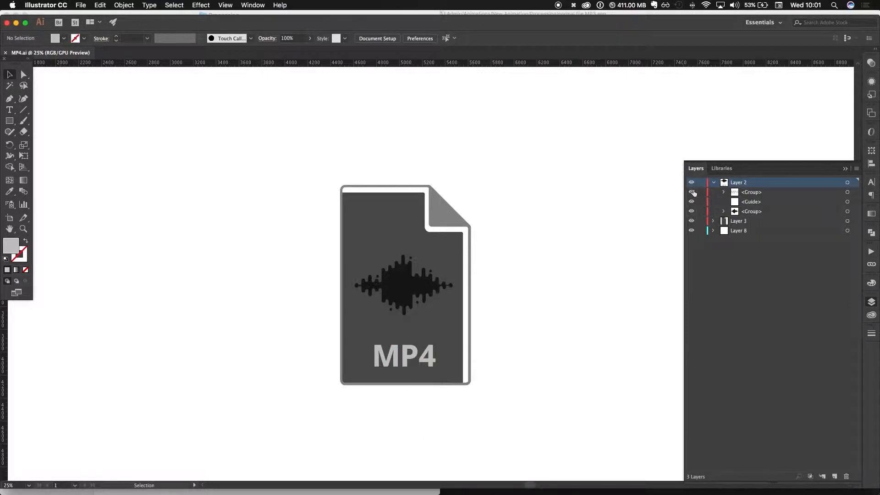
{"action": "key", "text": "super+s"}
{"action": "left_click", "coordinate": [713, 183]}
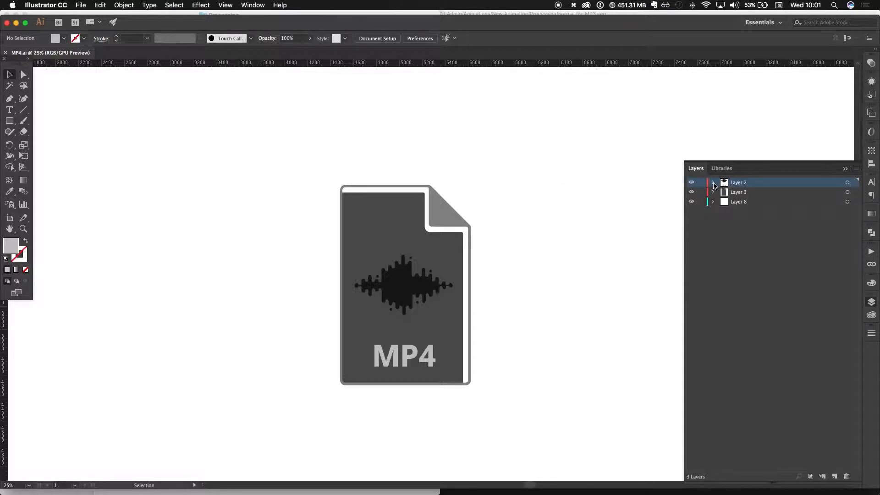
{"action": "left_click", "coordinate": [713, 183]}
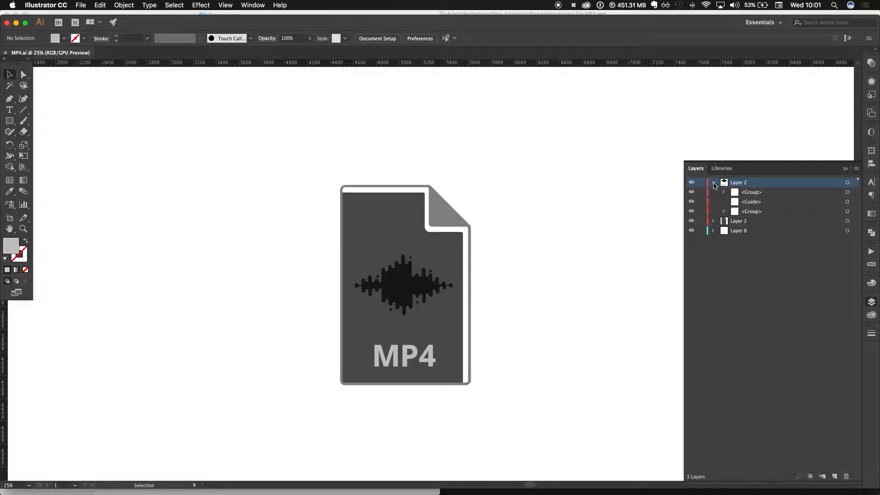
{"action": "left_click", "coordinate": [856, 168]}
{"action": "left_click", "coordinate": [712, 295]}
- Delete the artwork in Layer 8 and remove the emptied layer
{"action": "left_click", "coordinate": [713, 184]}
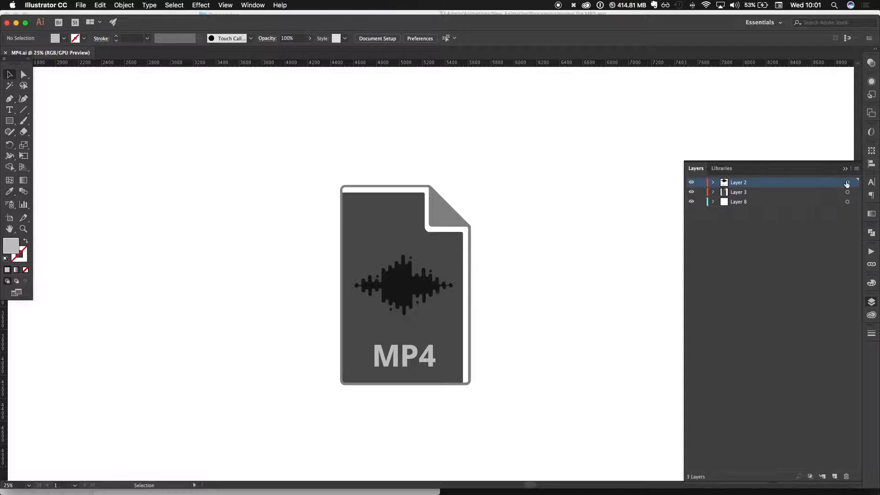
{"action": "left_click", "coordinate": [713, 202]}
{"action": "left_click", "coordinate": [713, 202]}
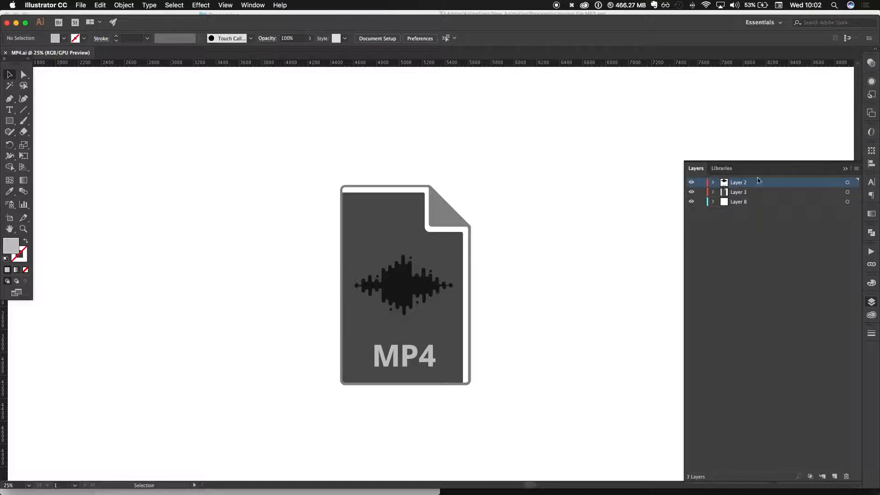
{"action": "left_click", "coordinate": [847, 183]}
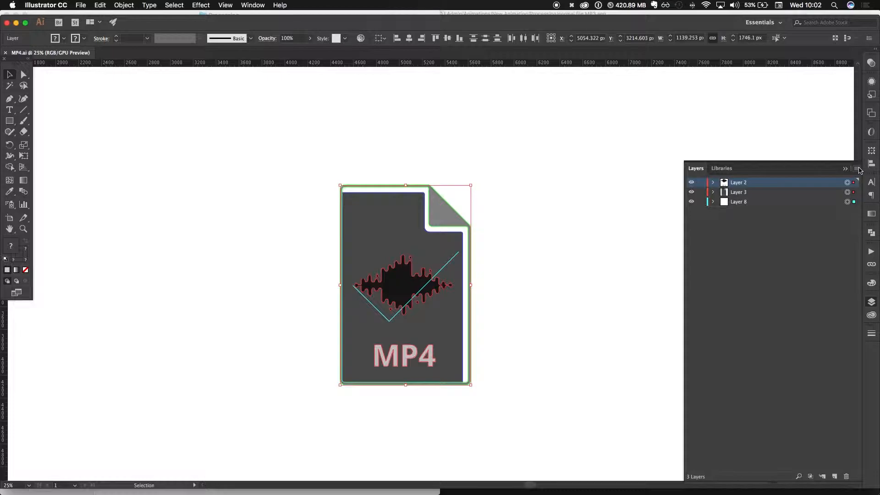
{"action": "left_click", "coordinate": [847, 202]}
{"action": "key", "text": "BackSpace"}
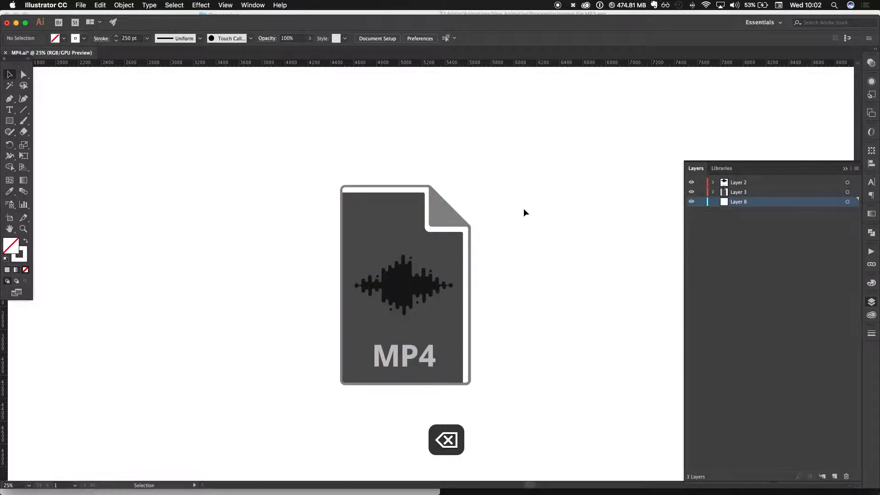
{"action": "left_click", "coordinate": [846, 476]}
- Release Layer 2's contents to layers as a sequence and move the three resulting sublayers to the top level above Layer 2
{"action": "left_click", "coordinate": [848, 183]}
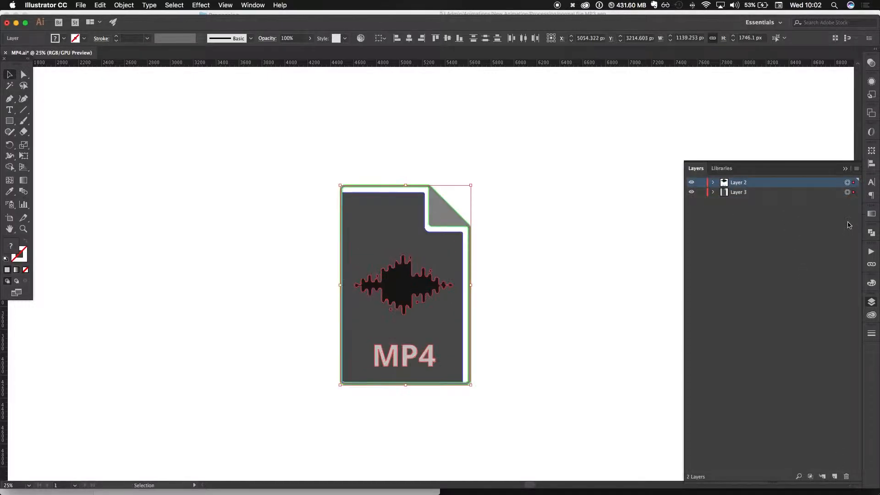
{"action": "left_click", "coordinate": [857, 169]}
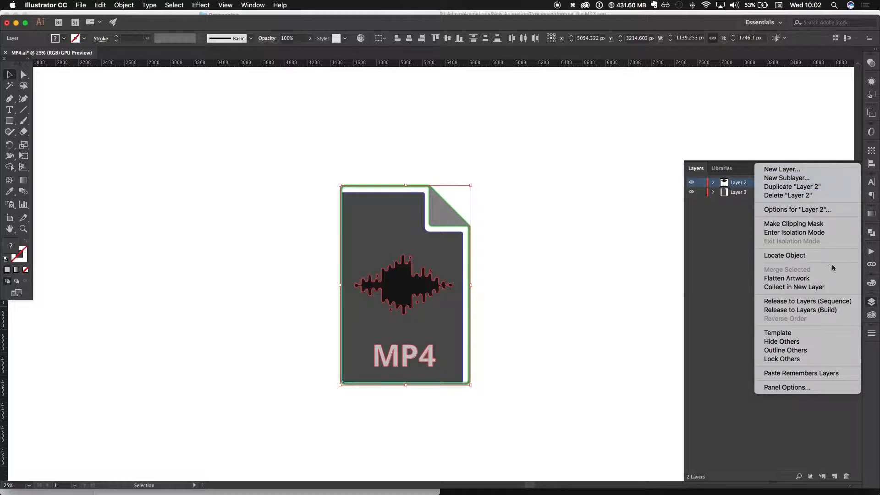
{"action": "left_click", "coordinate": [830, 302]}
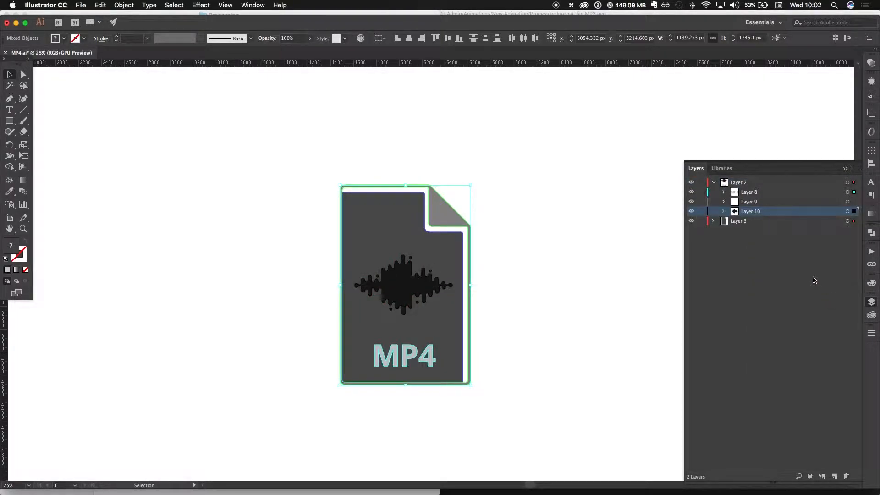
{"action": "left_click", "coordinate": [768, 194], "text": "shift"}
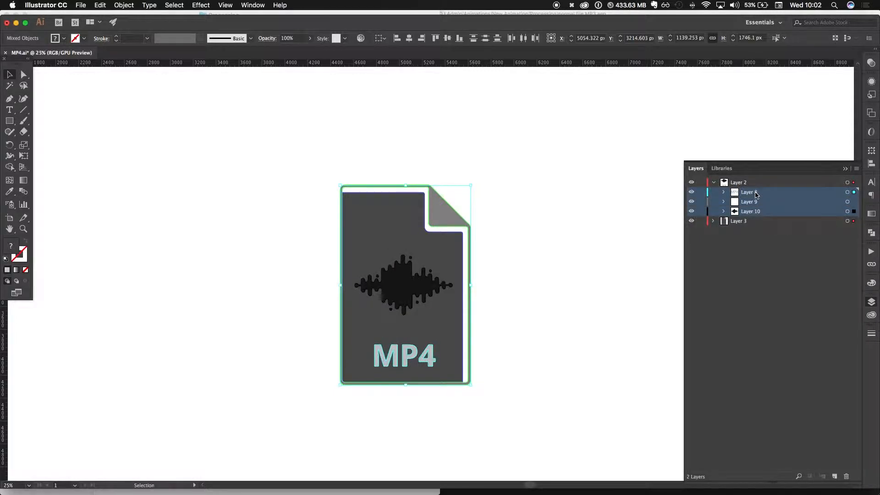
{"action": "mouse_move", "coordinate": [756, 195]}
{"action": "left_mouse_down"}
{"action": "mouse_move", "coordinate": [755, 173]}
{"action": "mouse_move", "coordinate": [749, 183]}
{"action": "left_mouse_up"}
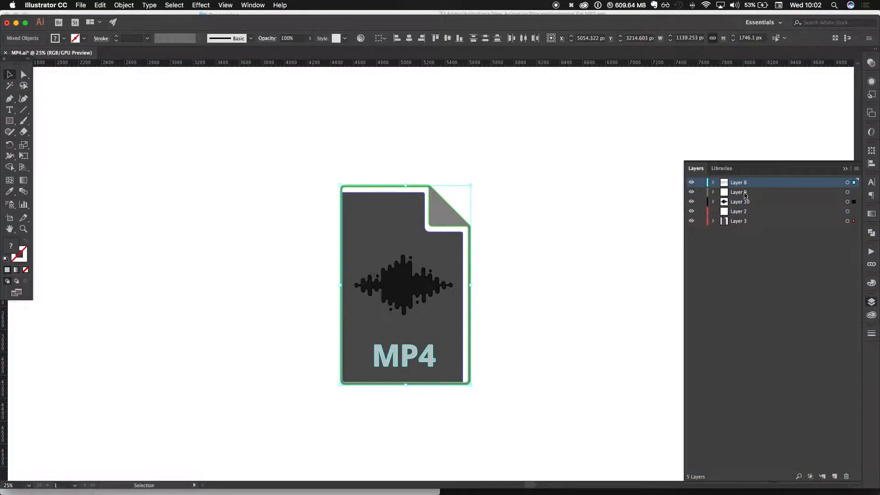
- Delete Layer 9 along with its artwork, and delete the empty Layer 2
{"action": "left_click", "coordinate": [747, 193]}
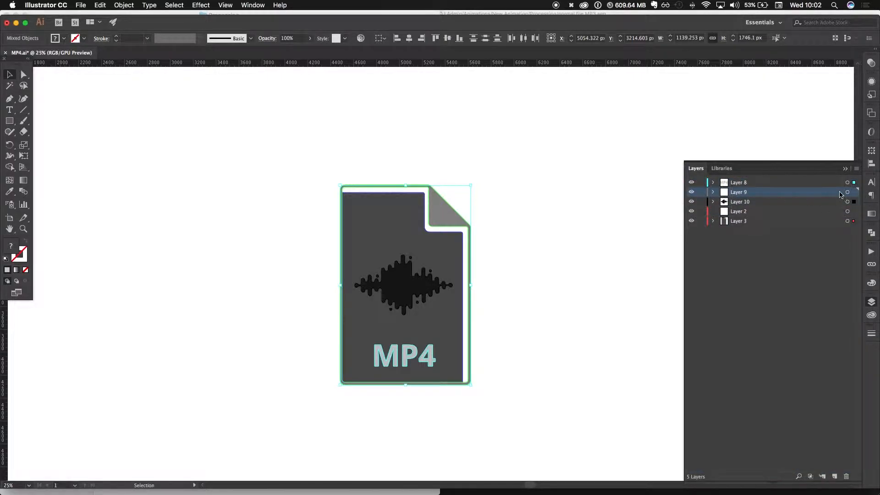
{"action": "left_click", "coordinate": [847, 192]}
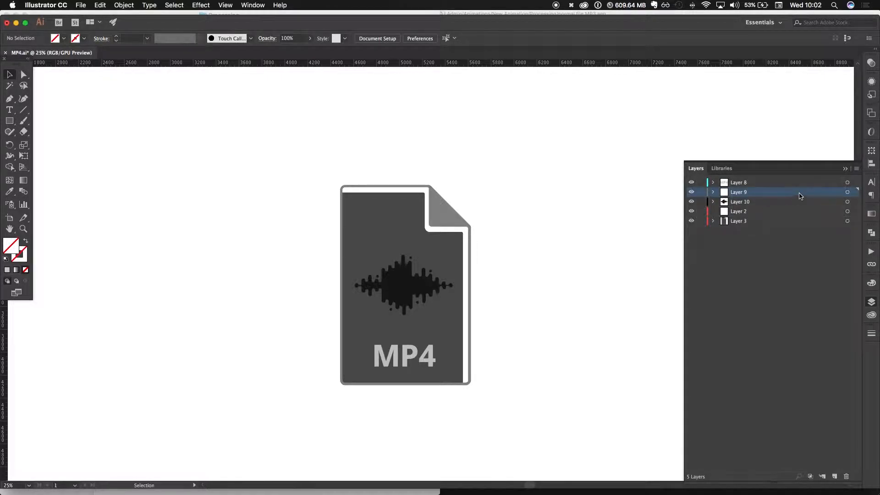
{"action": "left_click", "coordinate": [846, 478]}
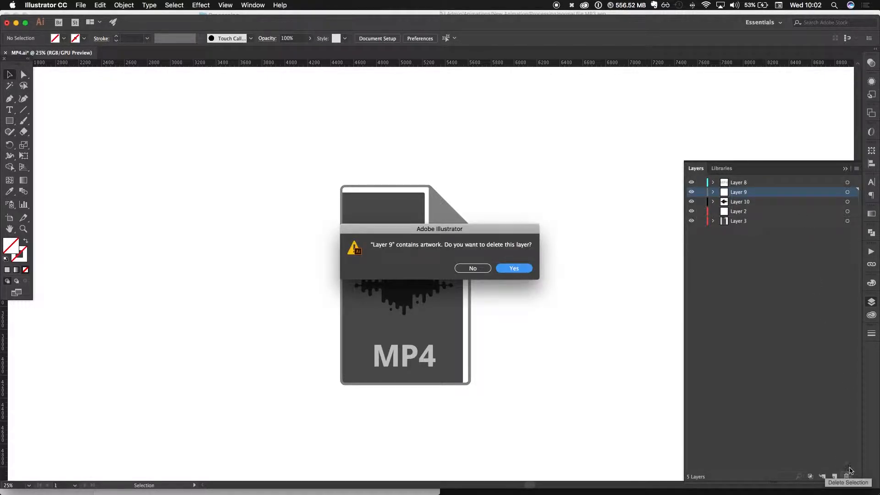
{"action": "left_click", "coordinate": [505, 270]}
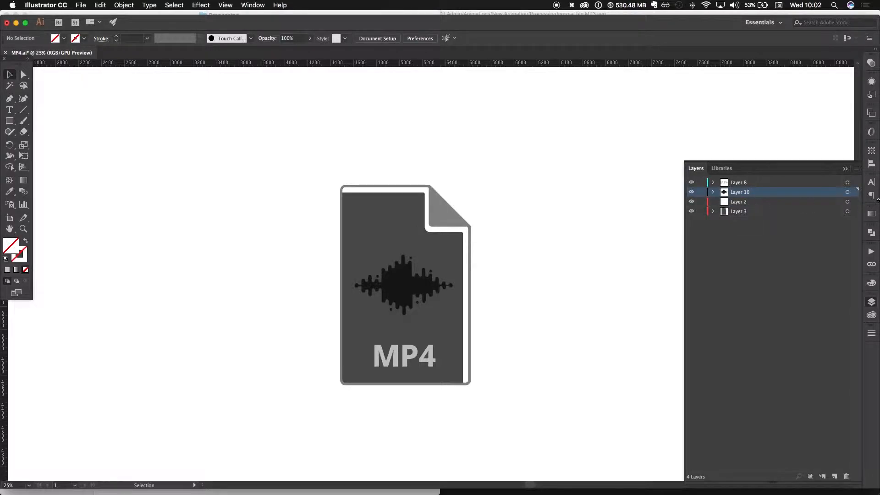
{"action": "left_click", "coordinate": [717, 204]}
{"action": "left_click", "coordinate": [846, 477]}
- Move Layers 6 and 7 out of Layer 3 to the top level, delete the emptied Layer 3 and save MP4.ai
{"action": "left_click", "coordinate": [715, 203]}
{"action": "left_click", "coordinate": [796, 211]}
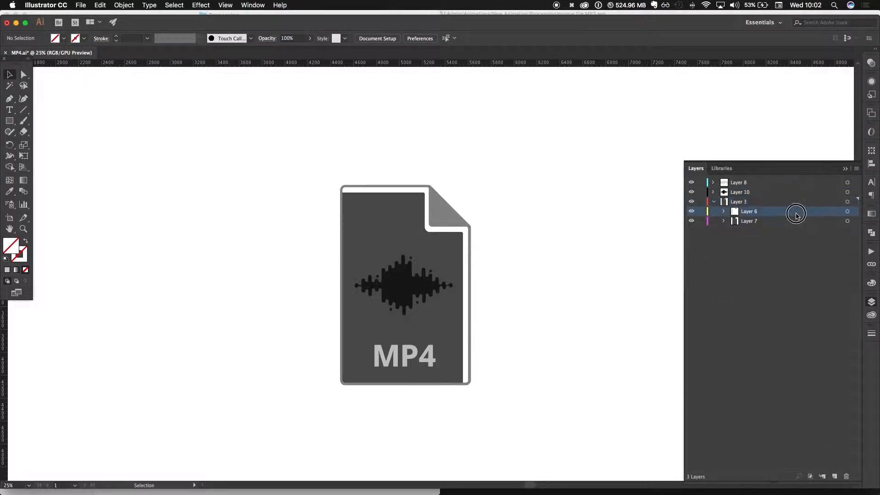
{"action": "left_click", "coordinate": [759, 223], "text": "shift"}
{"action": "left_click_drag", "start_coordinate": [765, 214], "coordinate": [749, 196]}
{"action": "left_click", "coordinate": [763, 221]}
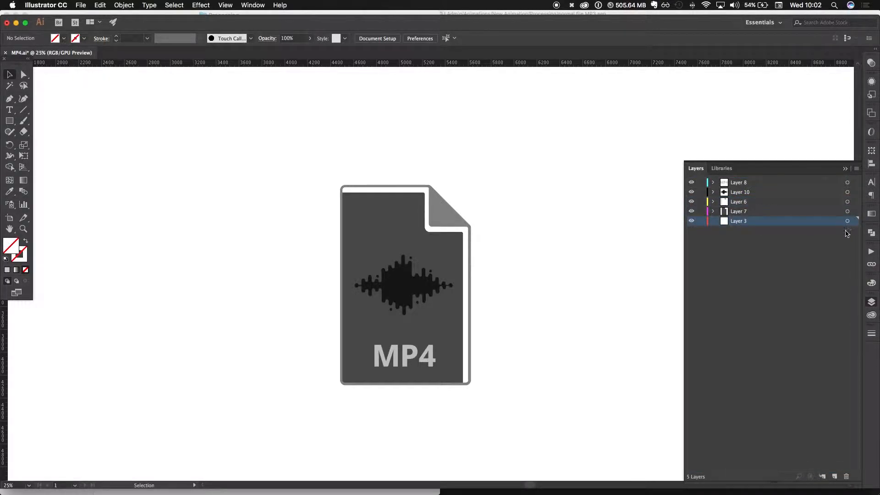
{"action": "left_click", "coordinate": [846, 476]}
{"action": "key", "text": "super+s"}
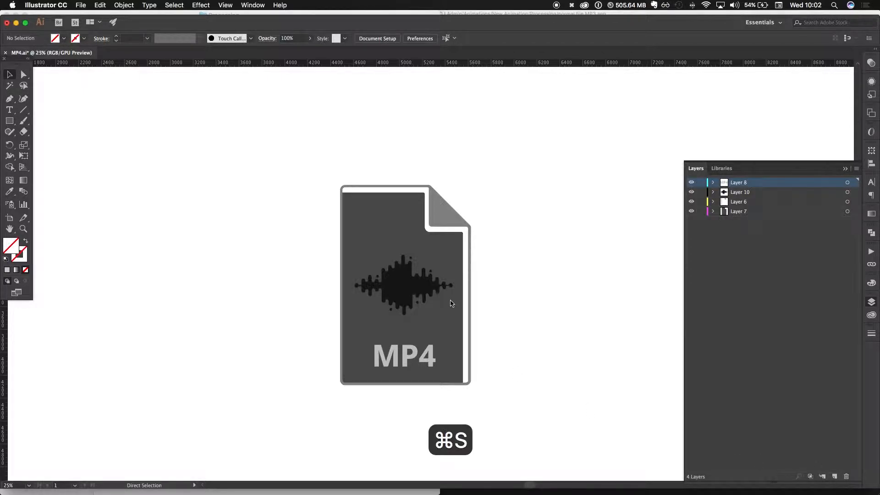
- Quit Illustrator with the clipboard cleared, and open normal file MP4.aep from the Processing folder in After Effects
{"action": "key", "text": "super+q"}
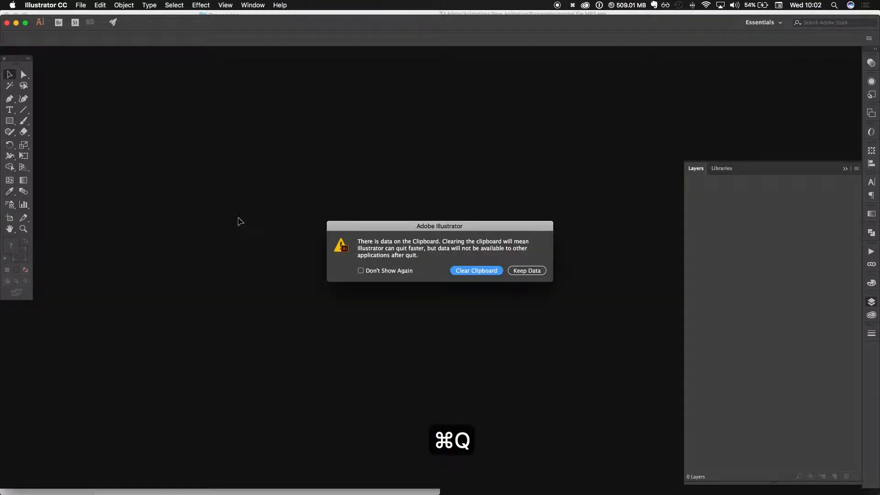
{"action": "left_click", "coordinate": [465, 271]}
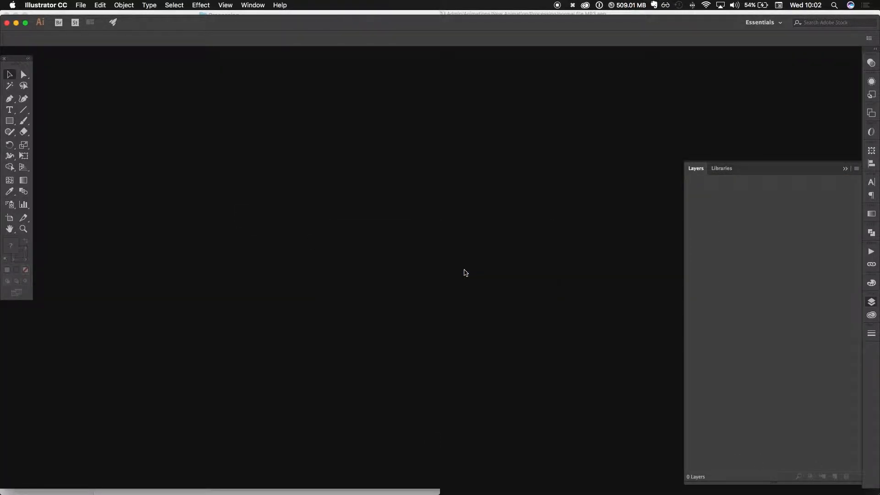
{"action": "key", "text": "super+Tab"}
{"action": "key", "text": "super+Tab"}
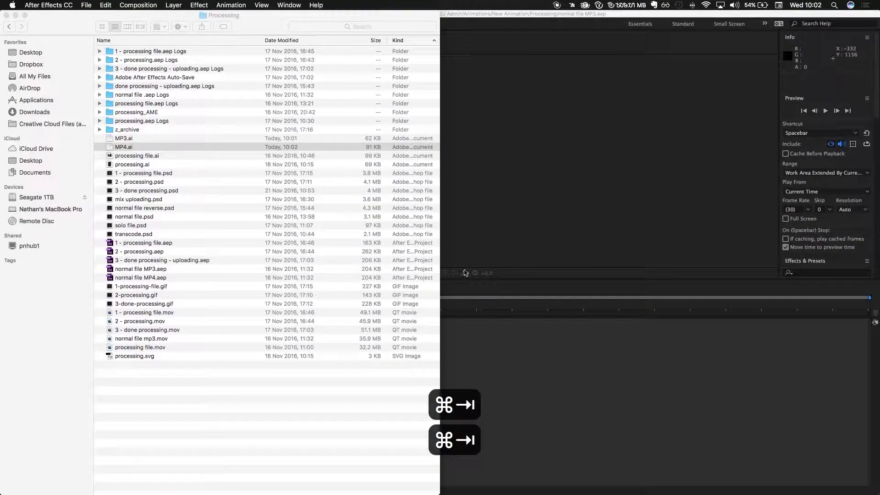
{"action": "key", "text": "super+Tab"}
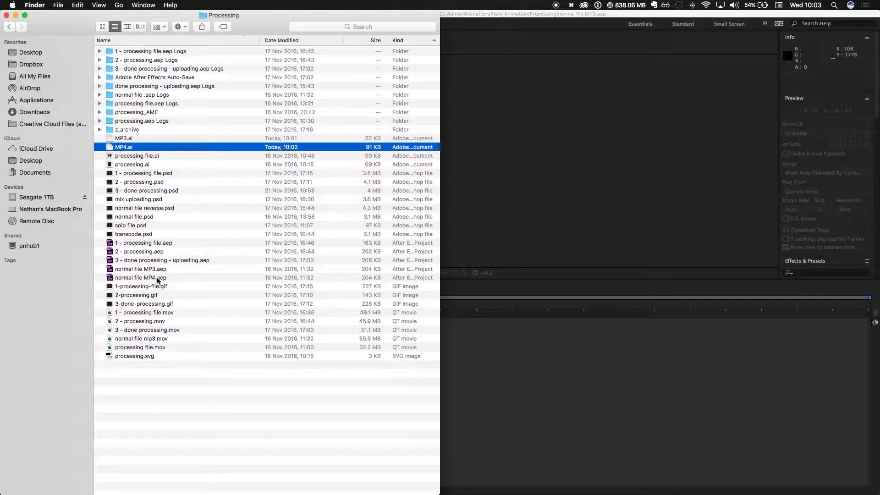
{"action": "double_click", "coordinate": [158, 277]}
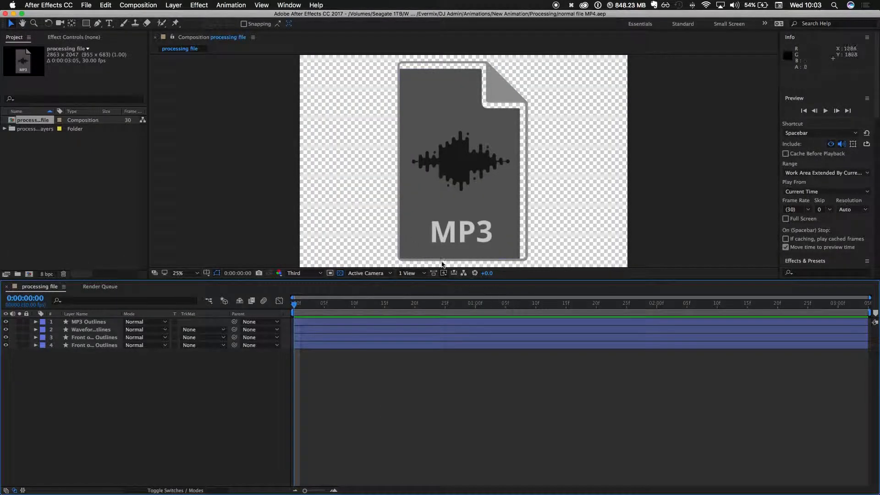
{"action": "left_click", "coordinate": [451, 246]}
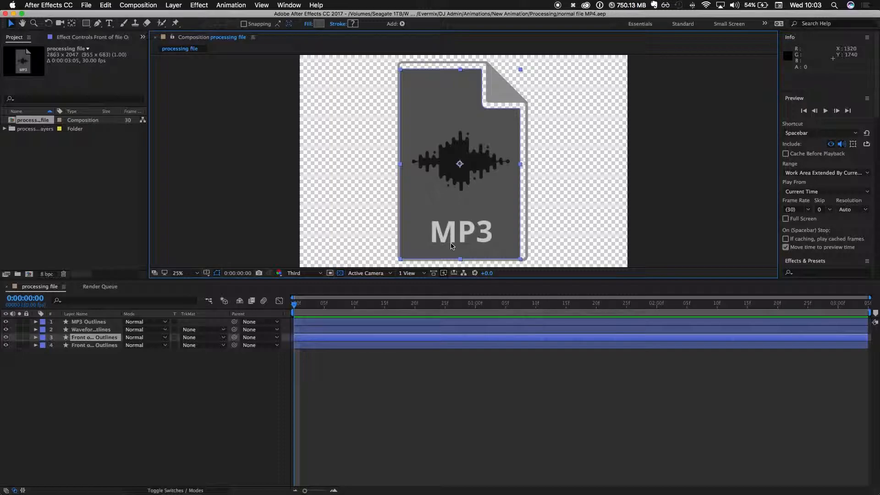
- Show the rulers and place guides roughly along the file icon's top, left (848), right (1988) and bottom (1892) outer edges
{"action": "key", "text": "super+r"}
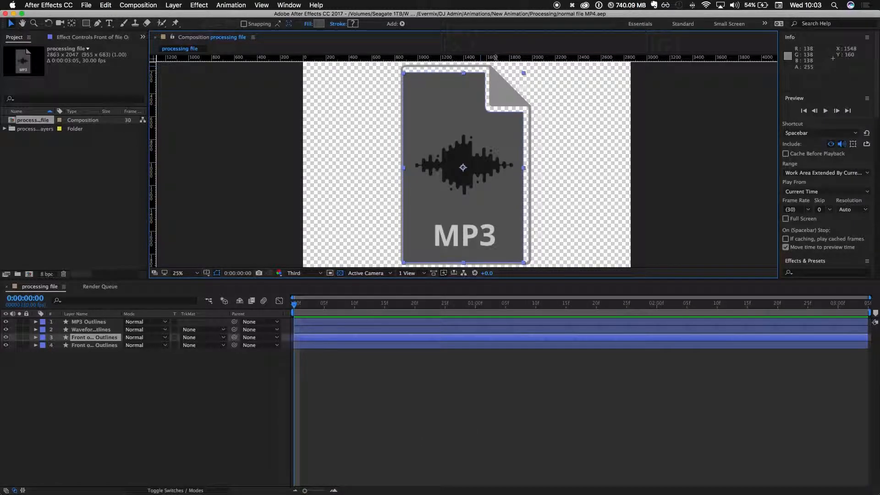
{"action": "left_click_drag", "start_coordinate": [495, 57], "coordinate": [497, 65]}
{"action": "left_click_drag", "start_coordinate": [153, 179], "coordinate": [400, 185]}
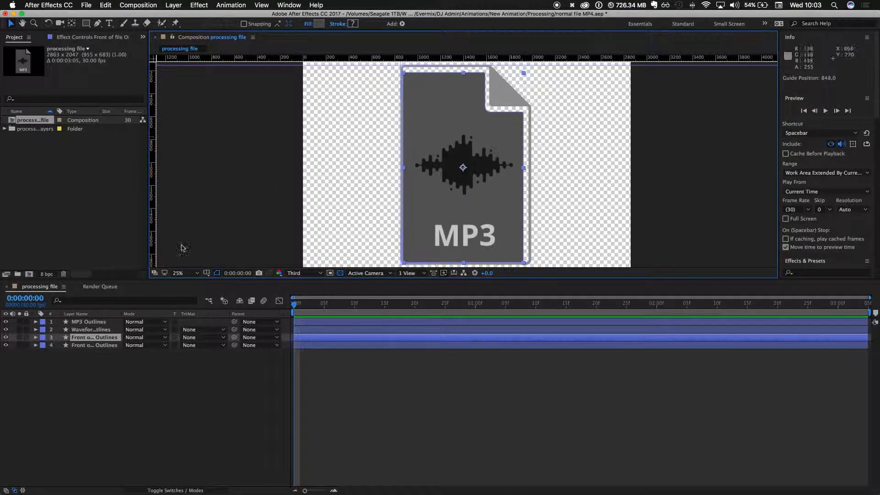
{"action": "left_click_drag", "start_coordinate": [151, 217], "coordinate": [531, 237]}
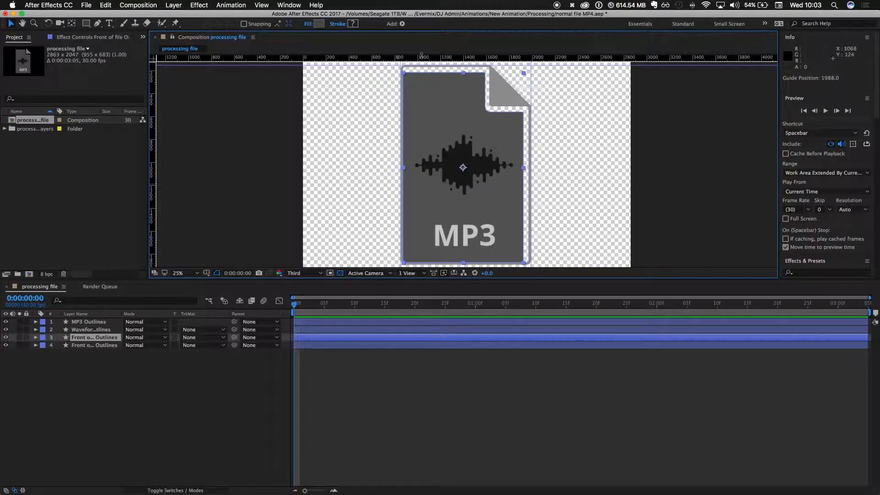
{"action": "left_click_drag", "start_coordinate": [426, 57], "coordinate": [479, 264]}
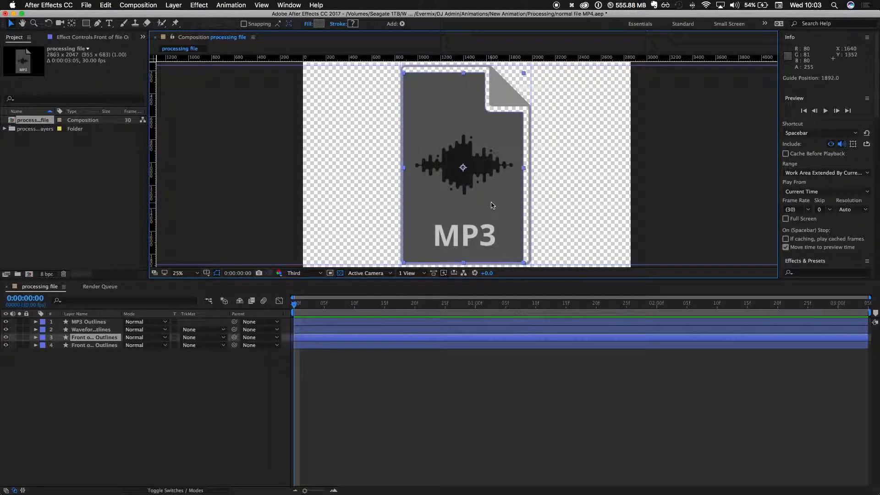
- Enlarge the composition view and fine-tune the right guide to the outline's outer edge at 1990.5
{"action": "left_click_drag", "start_coordinate": [440, 285], "coordinate": [446, 428]}
{"action": "key", "text": "super+equal"}
{"action": "key", "text": "super+equal"}
{"action": "key", "text": "super+equal"}
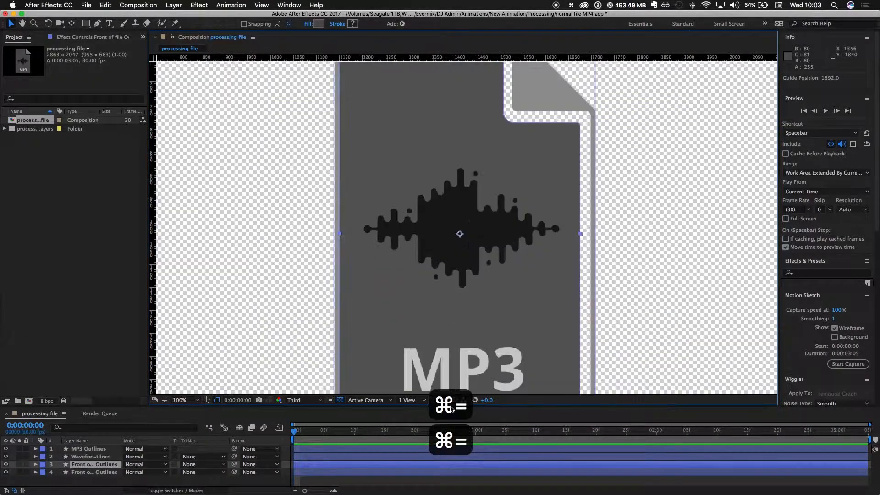
{"action": "left_click_drag", "start_coordinate": [668, 298], "coordinate": [281, 289]}
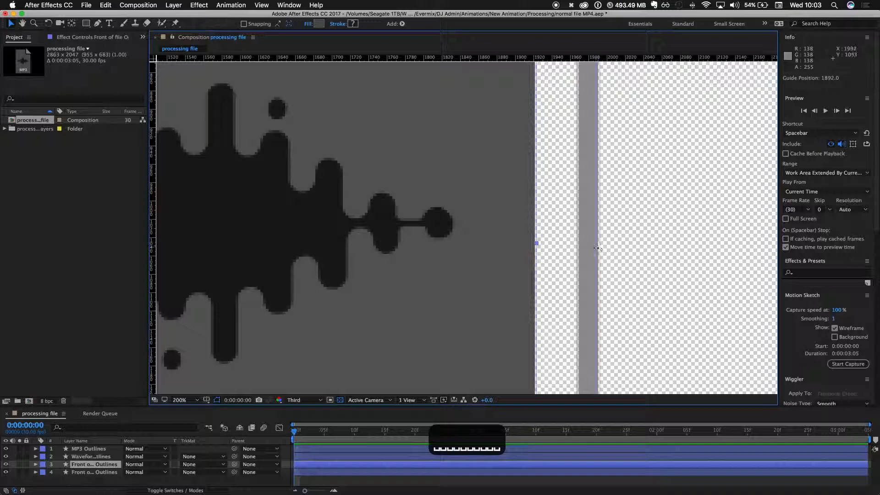
{"action": "left_click_drag", "start_coordinate": [597, 247], "coordinate": [598, 247]}
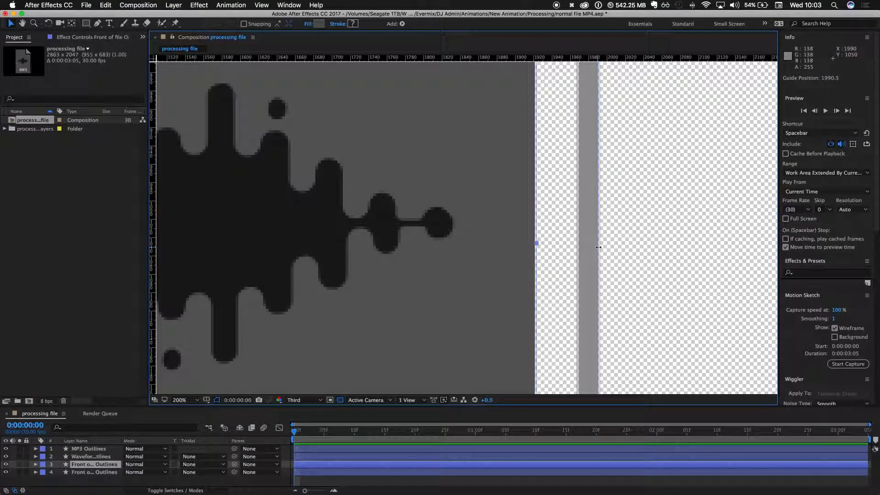
- Fine-tune the left guide to the outer edge of the file outline at 851.5
{"action": "key", "text": "space"}
{"action": "left_click_drag", "start_coordinate": [356, 233], "coordinate": [676, 235]}
{"action": "left_click_drag", "start_coordinate": [270, 248], "coordinate": [648, 247]}
{"action": "left_click_drag", "start_coordinate": [405, 253], "coordinate": [572, 254]}
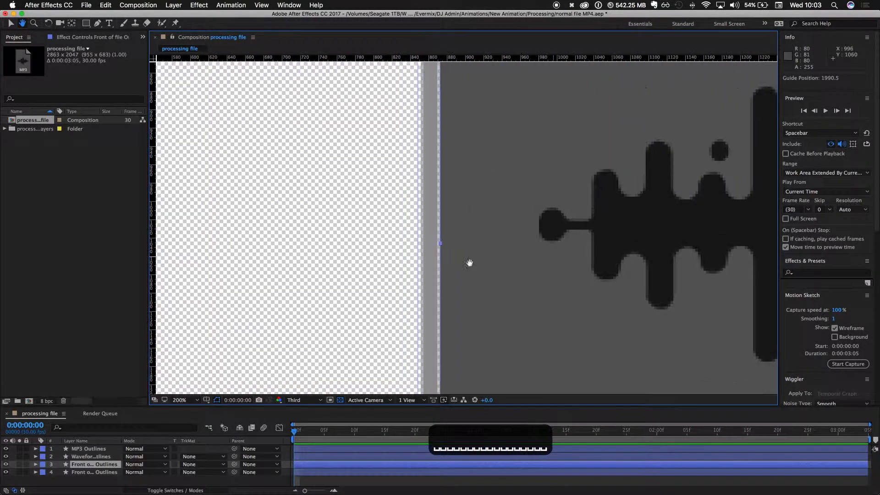
{"action": "left_click_drag", "start_coordinate": [418, 261], "coordinate": [421, 260]}
- Fine-tune the lower horizontal guide to the bottom edge of the file outline at 1892.5
{"action": "key", "text": "space"}
{"action": "left_click_drag", "start_coordinate": [419, 215], "coordinate": [391, 83]}
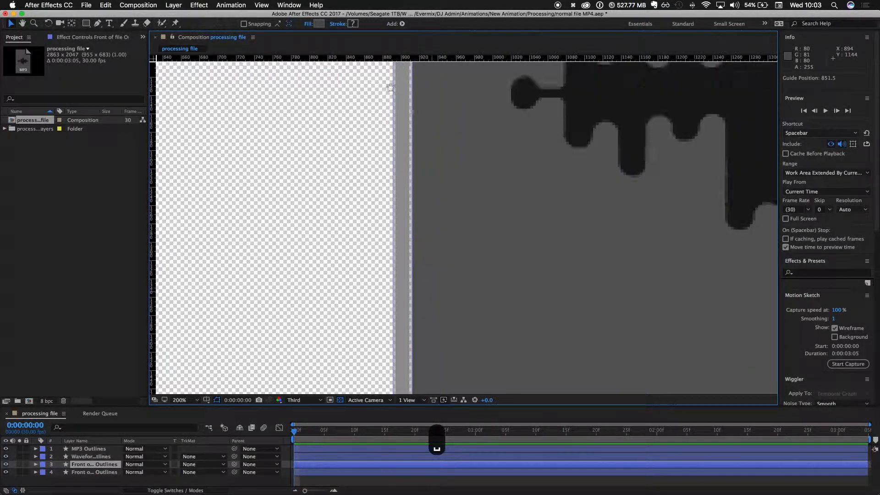
{"action": "left_click_drag", "start_coordinate": [449, 358], "coordinate": [403, 76]}
{"action": "left_click_drag", "start_coordinate": [553, 332], "coordinate": [399, 64]}
{"action": "left_click_drag", "start_coordinate": [551, 244], "coordinate": [444, 69]}
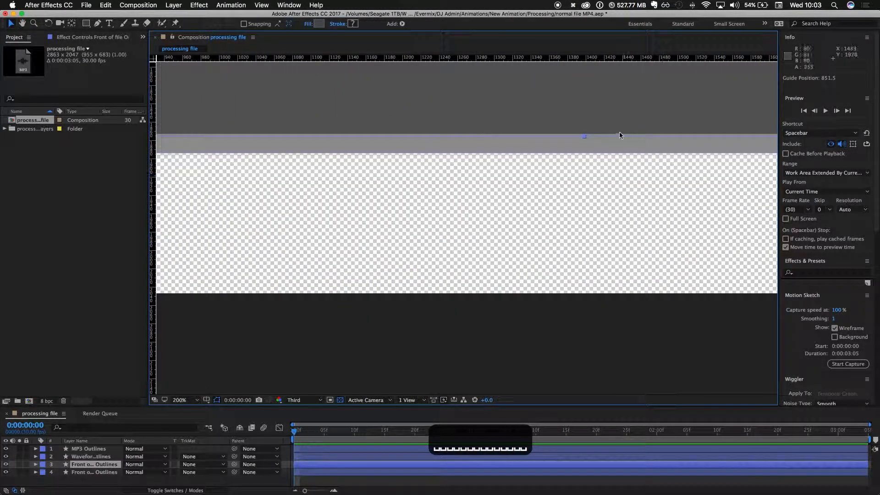
{"action": "left_click_drag", "start_coordinate": [615, 153], "coordinate": [614, 152]}
- Fine-tune the upper horizontal guide to the top edge of the file outline at 149.5
{"action": "key", "text": "space"}
{"action": "left_click_drag", "start_coordinate": [547, 83], "coordinate": [551, 326]}
{"action": "left_click_drag", "start_coordinate": [528, 76], "coordinate": [539, 314]}
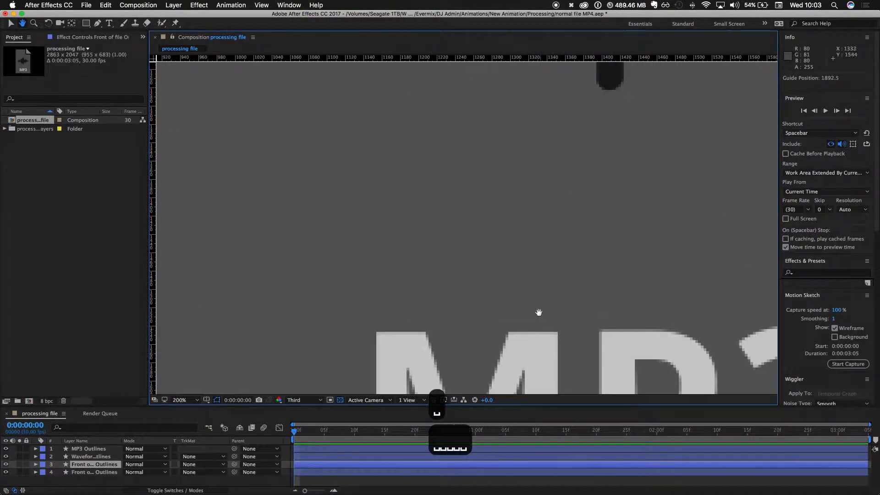
{"action": "key", "text": "super+minus"}
{"action": "key", "text": "space"}
{"action": "left_click_drag", "start_coordinate": [509, 220], "coordinate": [490, 387]}
{"action": "left_click_drag", "start_coordinate": [504, 73], "coordinate": [486, 309]}
{"action": "left_click_drag", "start_coordinate": [502, 173], "coordinate": [496, 250]}
{"action": "key", "text": "super+equal"}
{"action": "key", "text": "super+equal"}
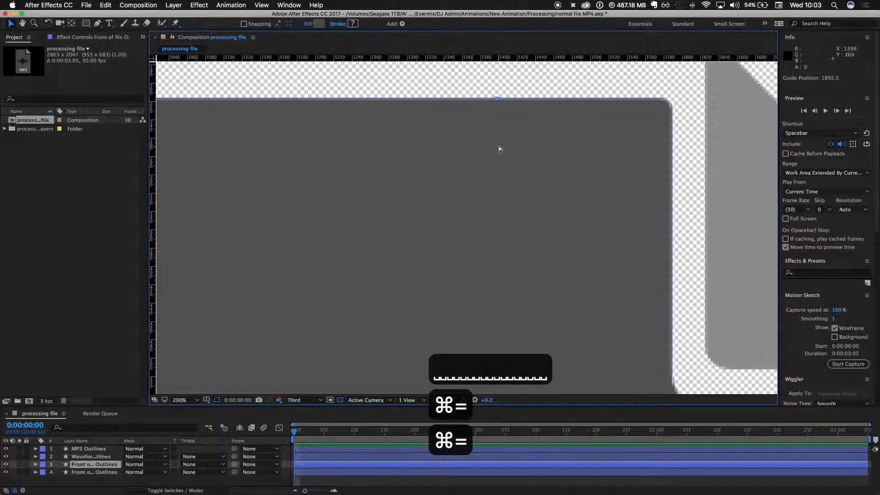
{"action": "key", "text": "super+equal"}
{"action": "key", "text": "space"}
{"action": "left_click_drag", "start_coordinate": [499, 145], "coordinate": [508, 226]}
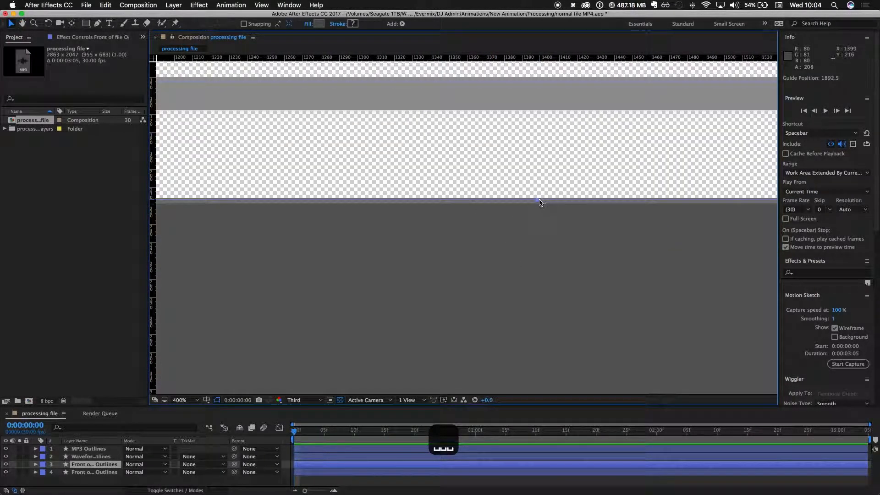
{"action": "key", "text": "space"}
{"action": "mouse_move", "coordinate": [549, 89]}
{"action": "left_mouse_down"}
{"action": "mouse_move", "coordinate": [551, 118]}
{"action": "mouse_move", "coordinate": [552, 105]}
{"action": "left_mouse_up"}
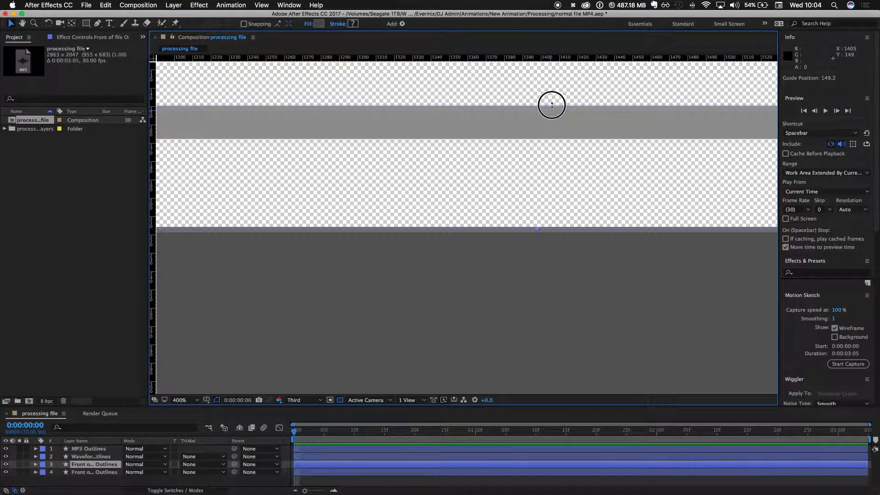
- Check the guides around the whole file icon and save the project
{"action": "key", "text": "super+minus"}
{"action": "key", "text": "super+minus"}
{"action": "key", "text": "super+minus"}
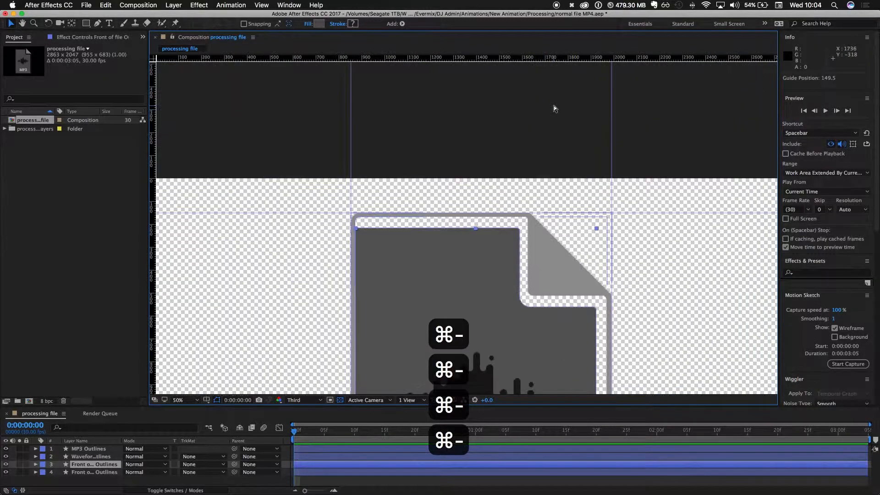
{"action": "key", "text": "super+minus"}
{"action": "scroll", "coordinate": [514, 303], "scroll_direction": "down", "scroll_amount": 4}
{"action": "scroll", "coordinate": [513, 302], "scroll_direction": "up", "scroll_amount": 6}
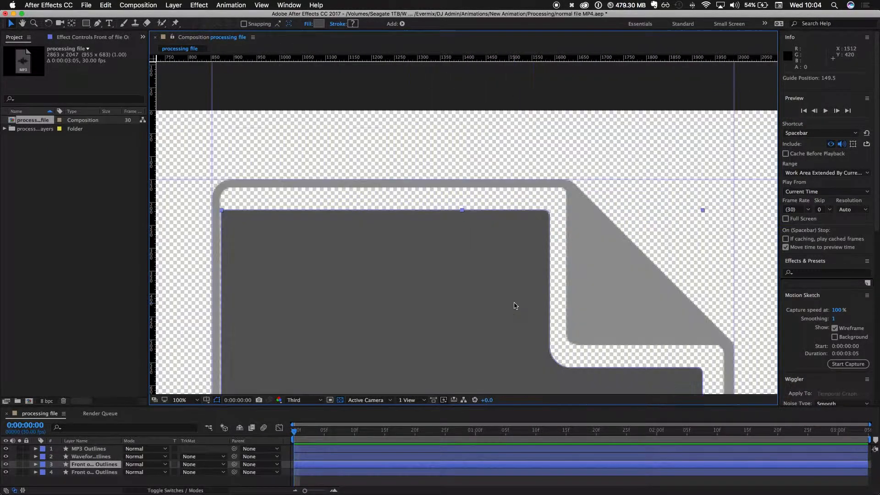
{"action": "scroll", "coordinate": [513, 304], "scroll_direction": "down", "scroll_amount": 2}
{"action": "key", "text": "space"}
{"action": "left_click_drag", "start_coordinate": [515, 314], "coordinate": [504, 152]}
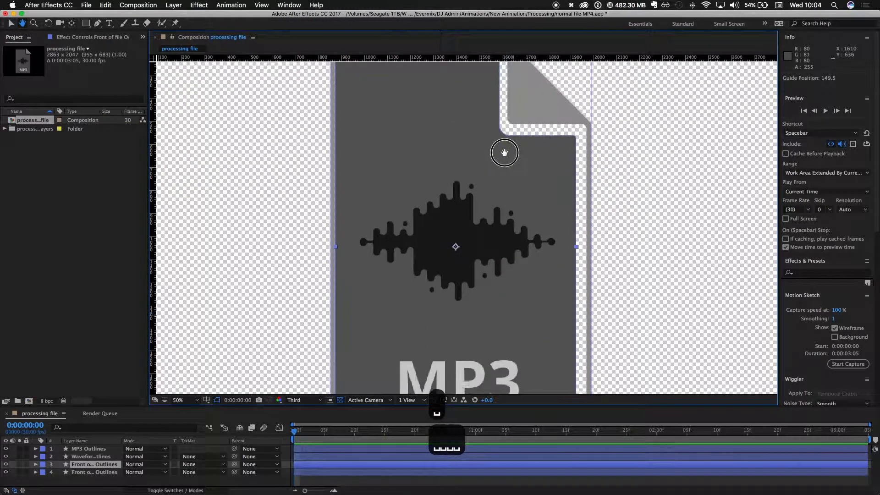
{"action": "key", "text": "super+minus"}
{"action": "left_click", "coordinate": [57, 199]}
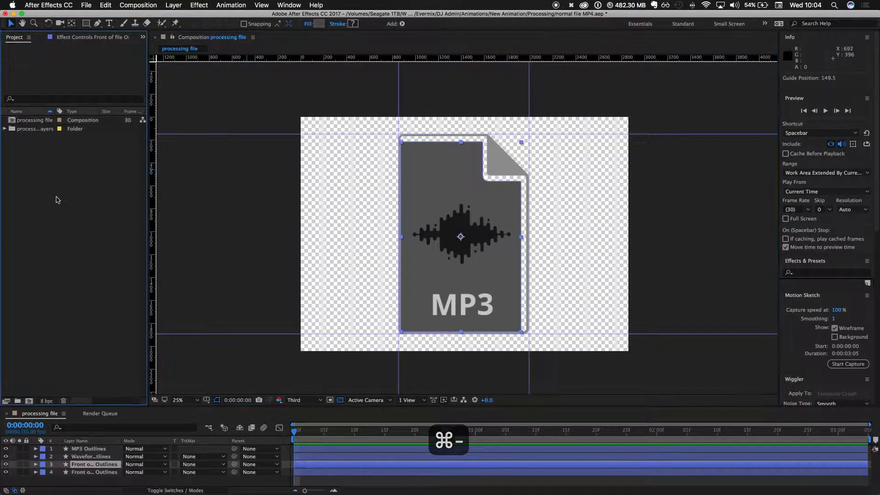
{"action": "key", "text": "super+s"}
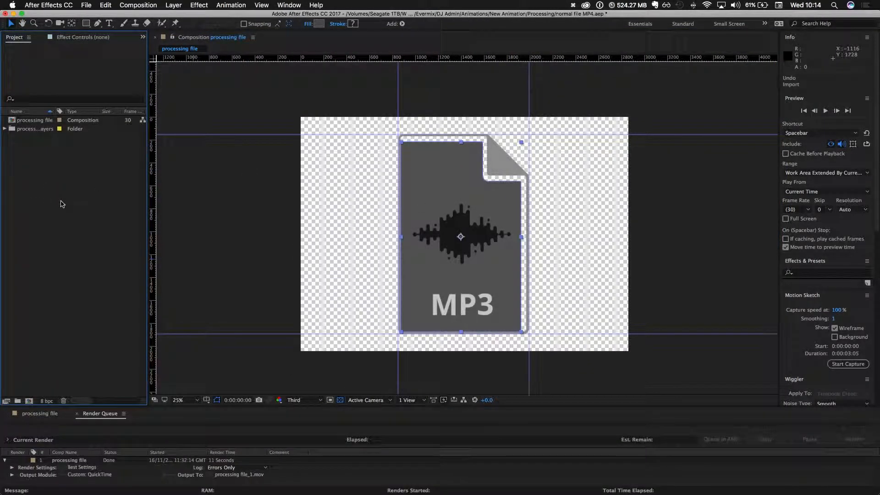
- Return to the processing file timeline and choose MP4.ai on the Desktop for import
{"action": "left_click", "coordinate": [62, 202]}
{"action": "left_click", "coordinate": [30, 414]}
{"action": "left_click", "coordinate": [72, 272]}
{"action": "key", "text": "super+i"}
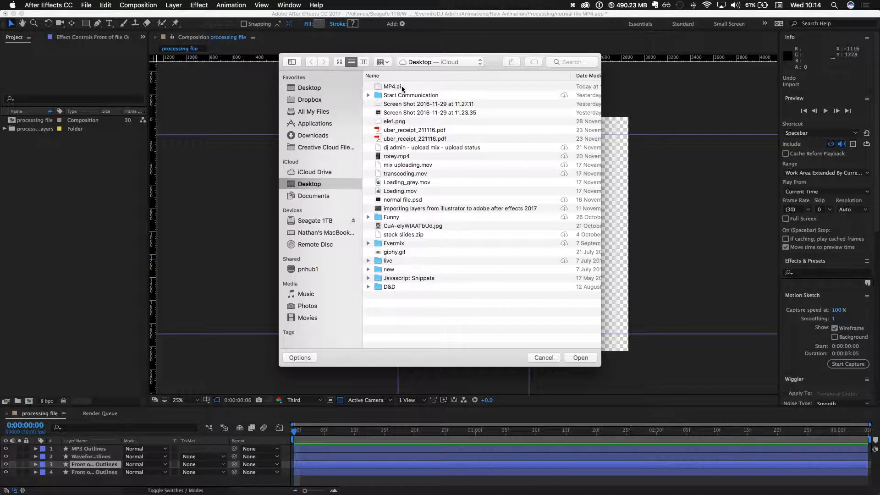
{"action": "left_click", "coordinate": [403, 88]}
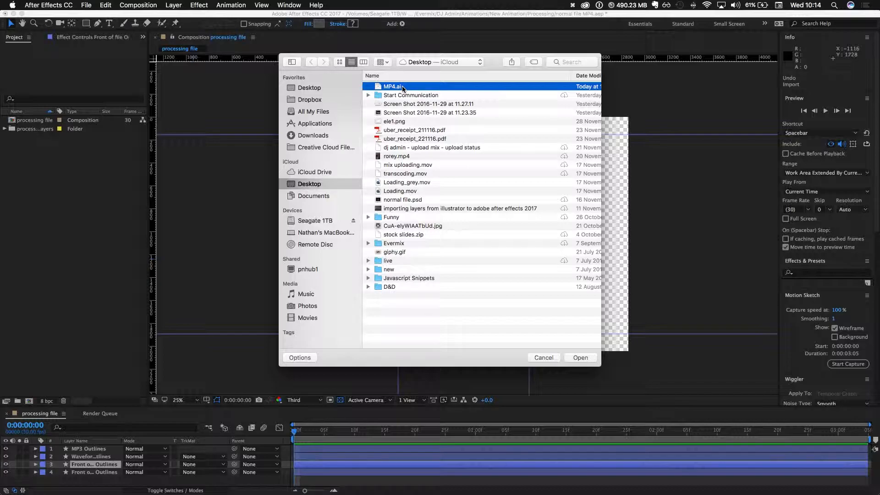
{"action": "double_click", "coordinate": [399, 87]}
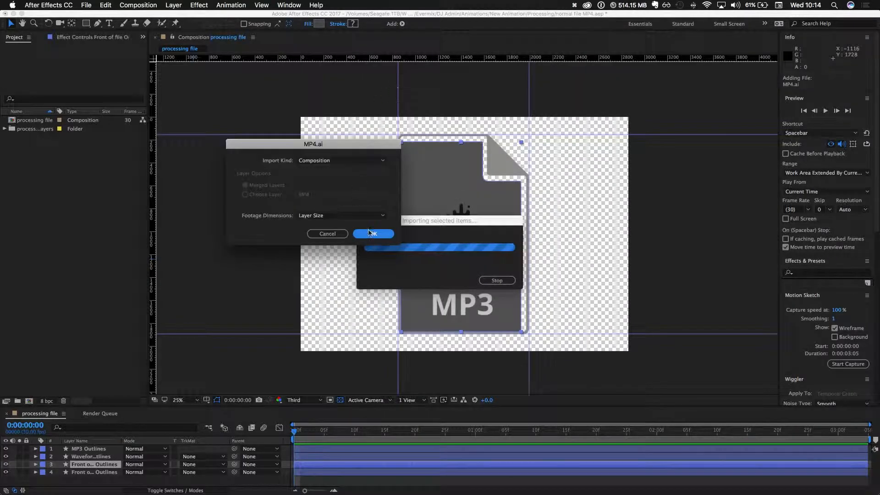
- Import MP4.ai with import kind Composition and footage dimensions set to Layer Size
{"action": "left_click", "coordinate": [305, 161]}
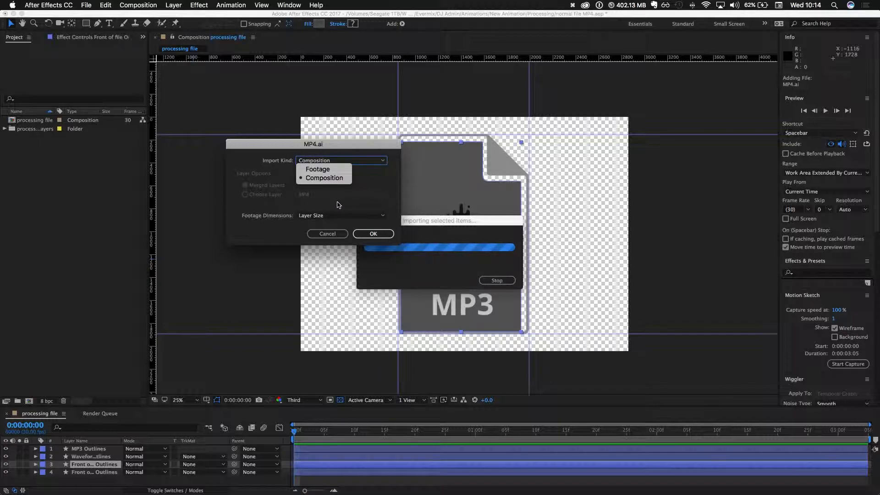
{"action": "left_click", "coordinate": [358, 197]}
{"action": "left_click", "coordinate": [335, 162]}
{"action": "left_click", "coordinate": [268, 176]}
{"action": "left_click", "coordinate": [339, 215]}
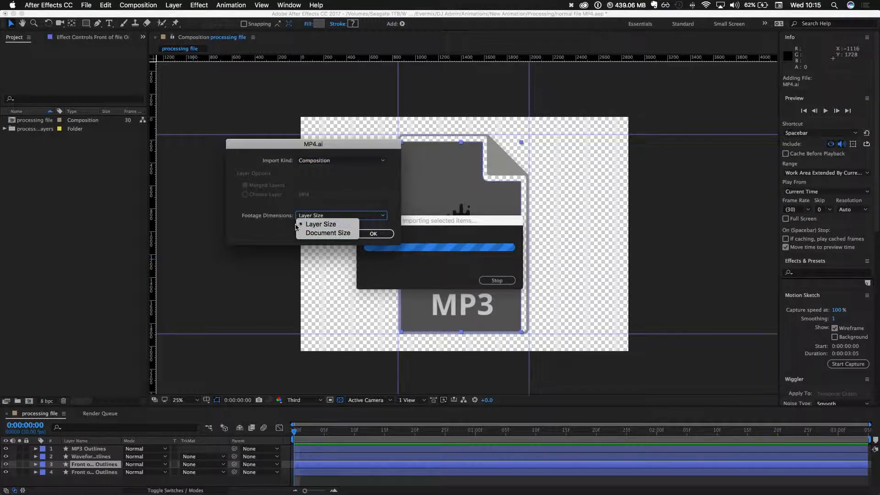
{"action": "left_click", "coordinate": [321, 220]}
{"action": "left_click", "coordinate": [380, 234]}
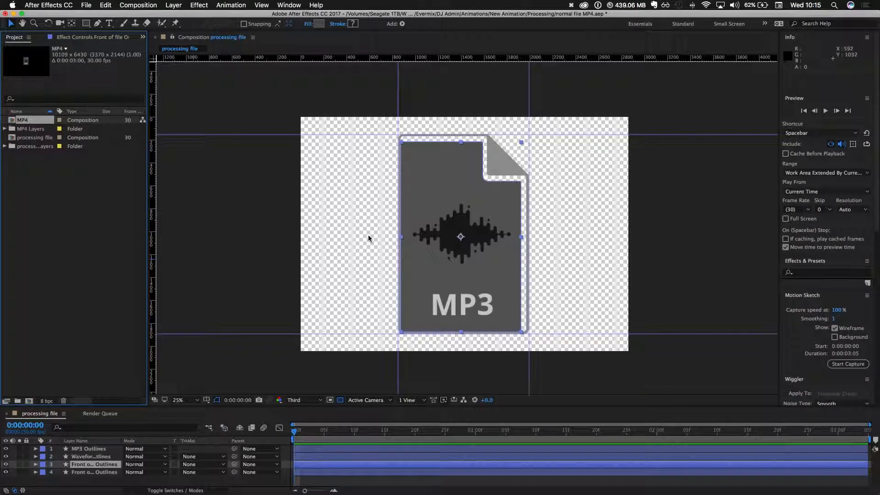
- Open the MP4 composition and create shapes from vector layers for all four of its layers
{"action": "double_click", "coordinate": [14, 120]}
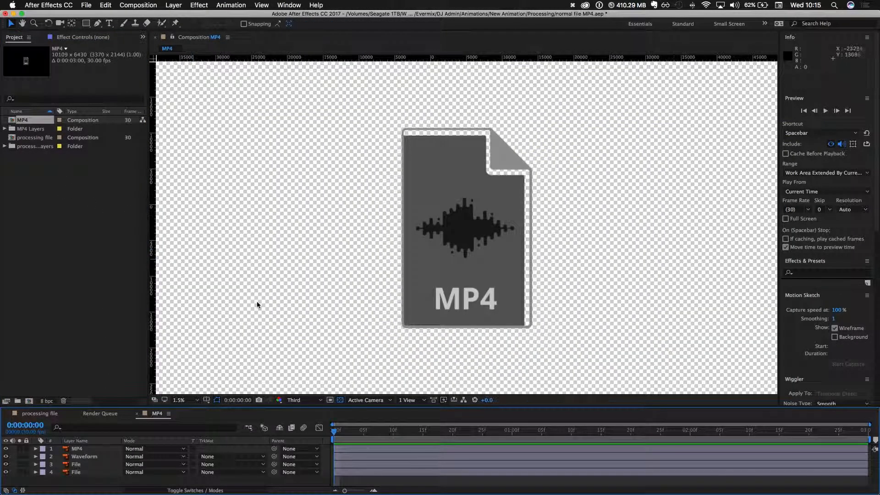
{"action": "scroll", "coordinate": [224, 329], "scroll_direction": "down", "scroll_amount": 3}
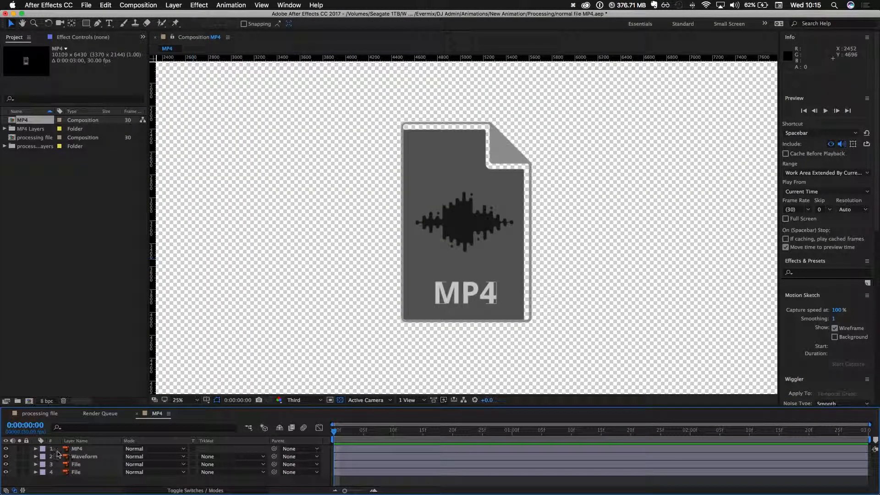
{"action": "left_click", "coordinate": [88, 473]}
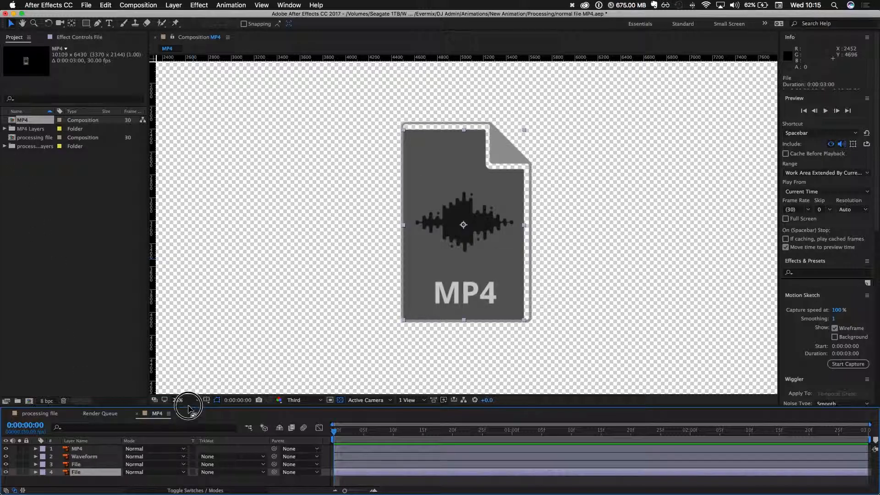
{"action": "left_click_drag", "start_coordinate": [188, 411], "coordinate": [190, 356]}
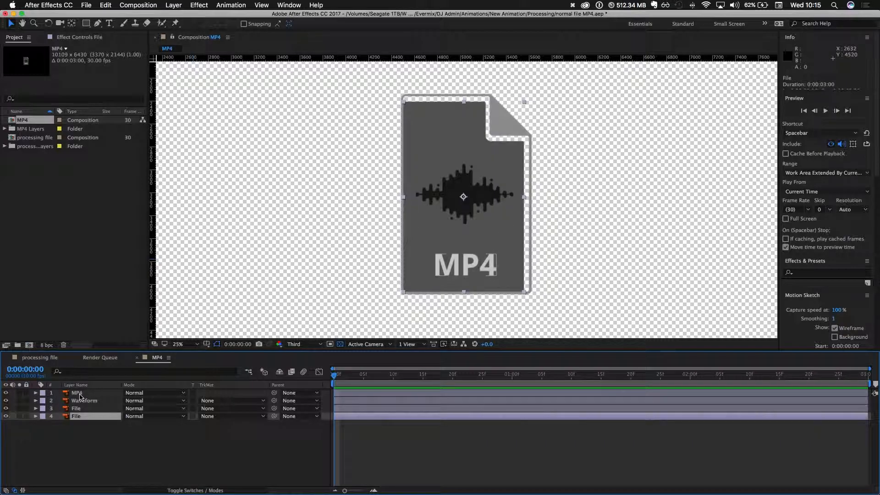
{"action": "left_click", "coordinate": [81, 394], "text": "shift"}
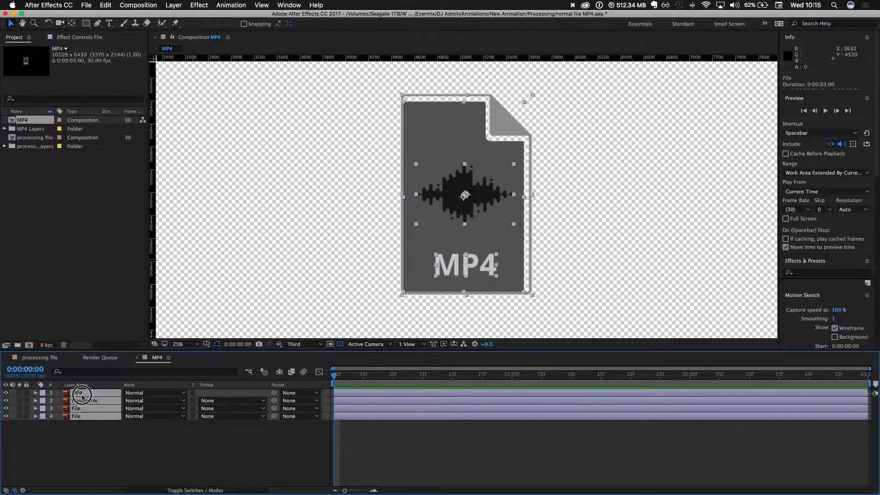
{"action": "right_click", "coordinate": [72, 415]}
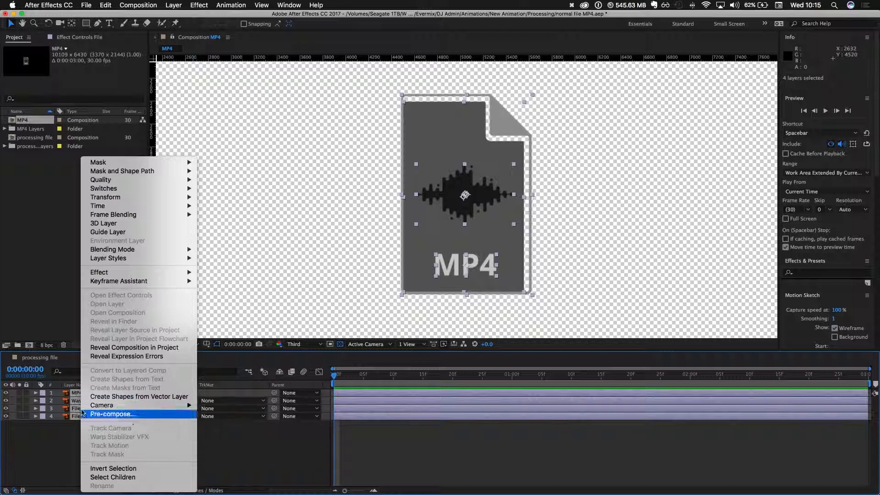
{"action": "left_click", "coordinate": [120, 397]}
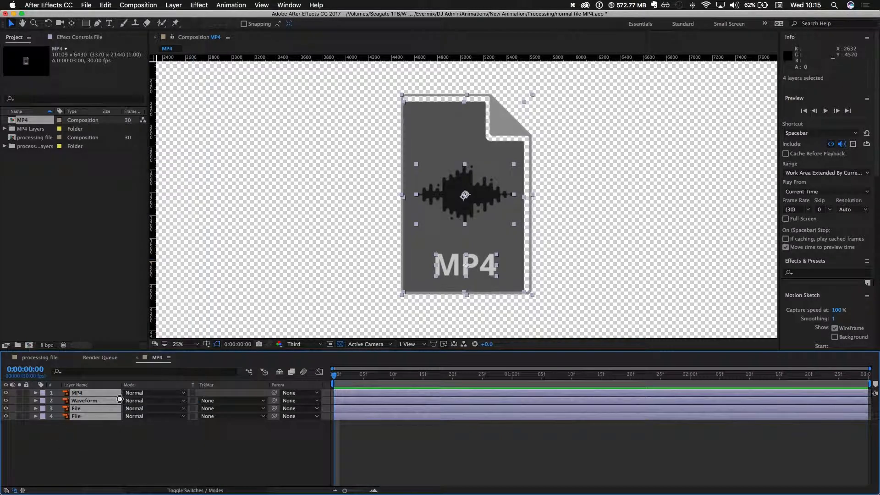
- Delete the original MP4, Waveform and two File vector layers, keeping only the outline layers, and save the project
{"action": "left_click", "coordinate": [91, 401]}
{"action": "left_click", "coordinate": [88, 416], "text": "super"}
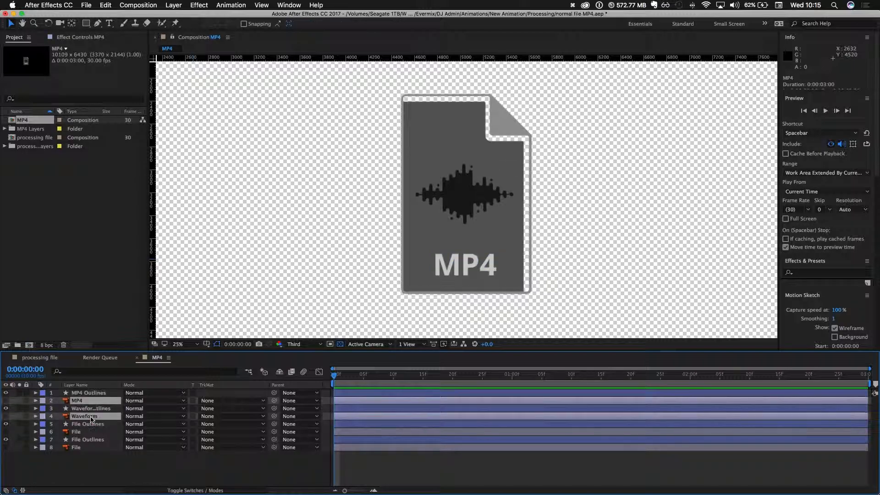
{"action": "left_click", "coordinate": [89, 432], "text": "super"}
{"action": "left_click", "coordinate": [88, 447], "text": "super"}
{"action": "key", "text": "BackSpace"}
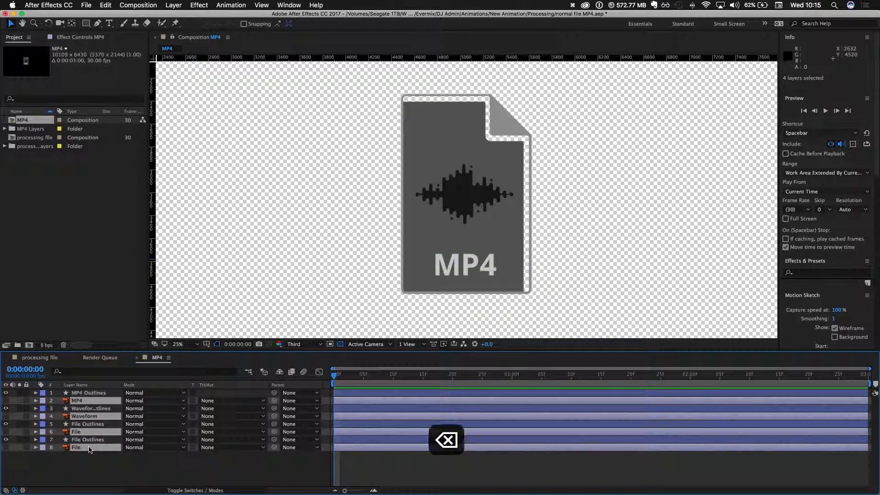
{"action": "key", "text": "super+s"}
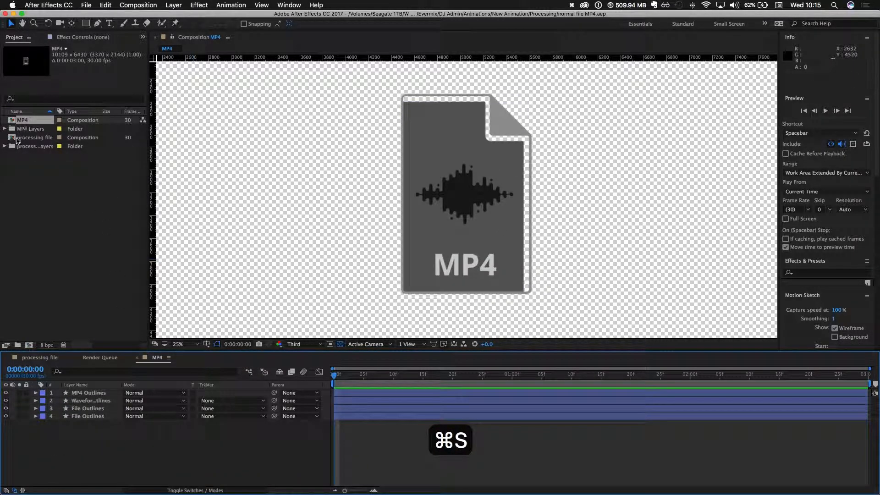
- Copy all four outline layers from the MP4 composition and paste them into the processing file composition
{"action": "left_click", "coordinate": [40, 359]}
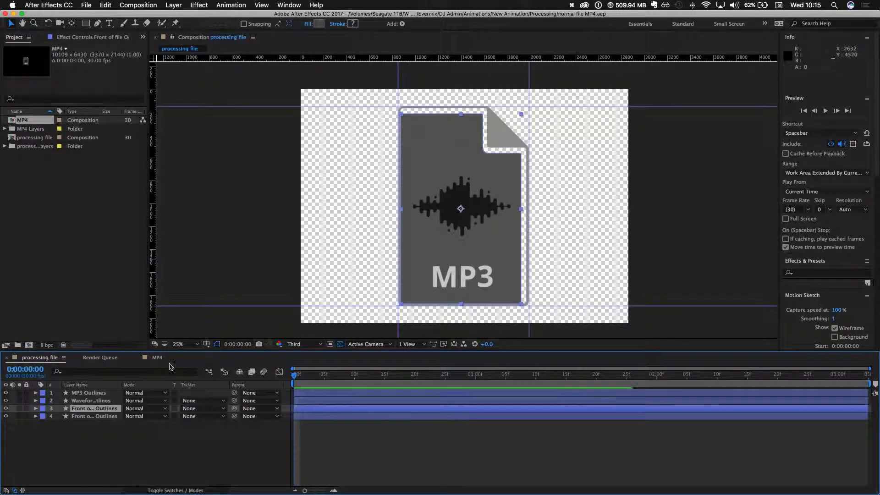
{"action": "left_click", "coordinate": [152, 359]}
{"action": "left_click", "coordinate": [98, 392]}
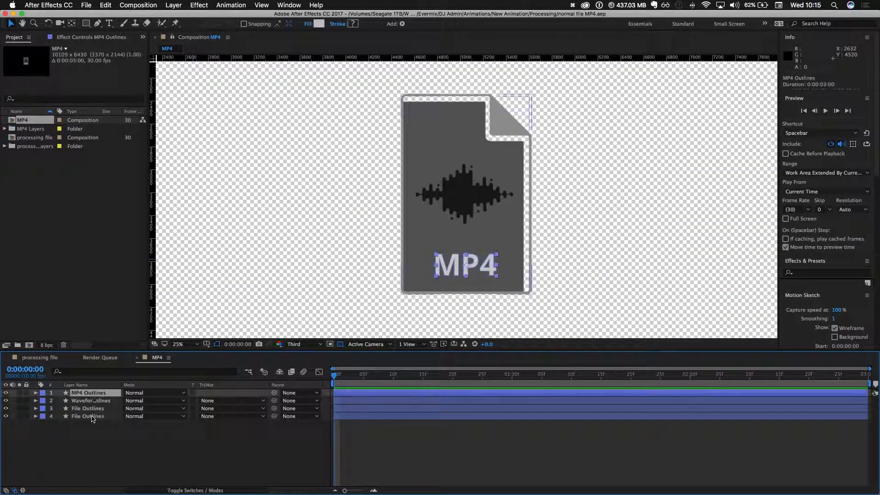
{"action": "left_click", "coordinate": [91, 416], "text": "shift"}
{"action": "key", "text": "super+c"}
{"action": "left_click", "coordinate": [30, 357]}
{"action": "left_click_drag", "start_coordinate": [129, 457], "coordinate": [79, 383]}
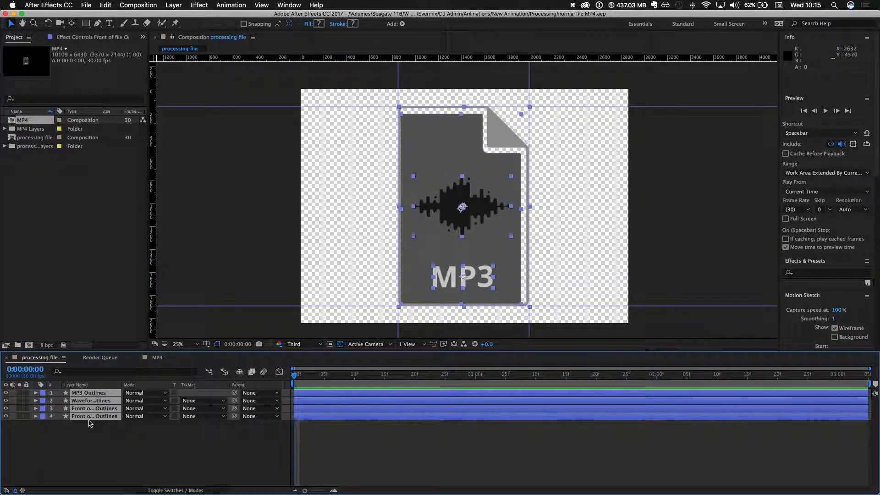
{"action": "key", "text": "super+v"}
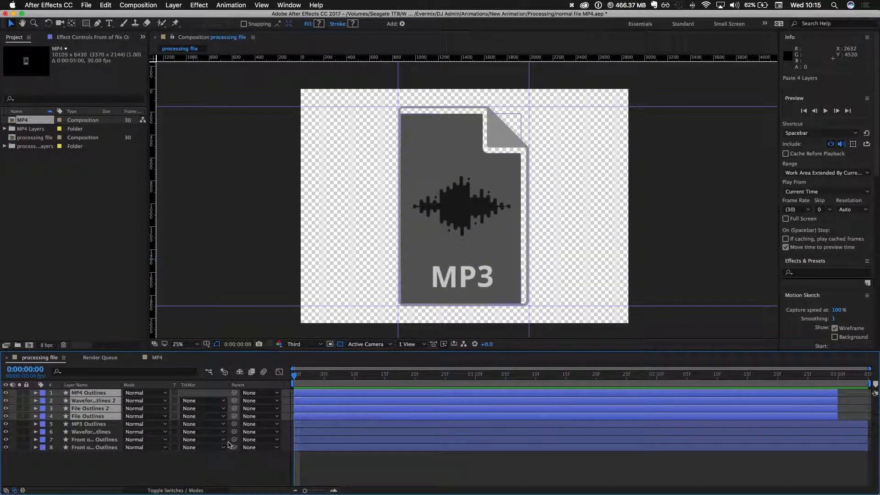
- Move the pasted MP4 artwork up beside the MP3 file and align it vertically with the horizontal guides
{"action": "key", "text": "super+minus"}
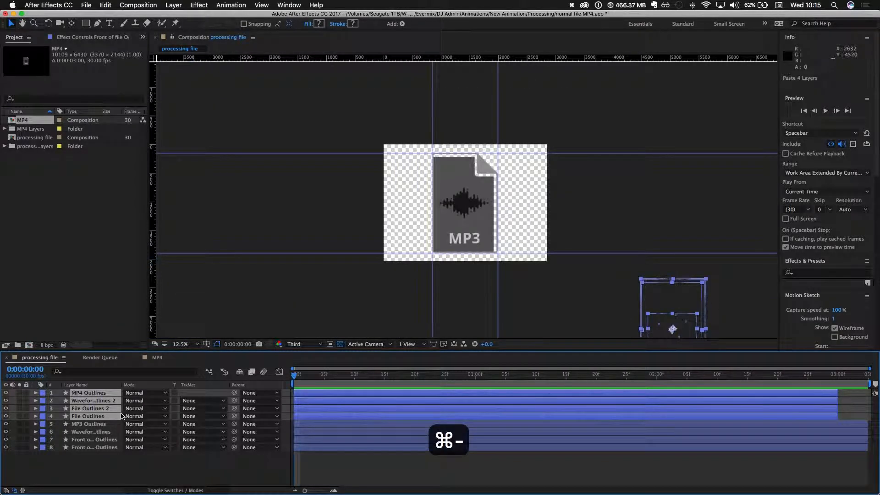
{"action": "left_click_drag", "start_coordinate": [652, 317], "coordinate": [529, 204]}
{"action": "key", "text": "super+equal"}
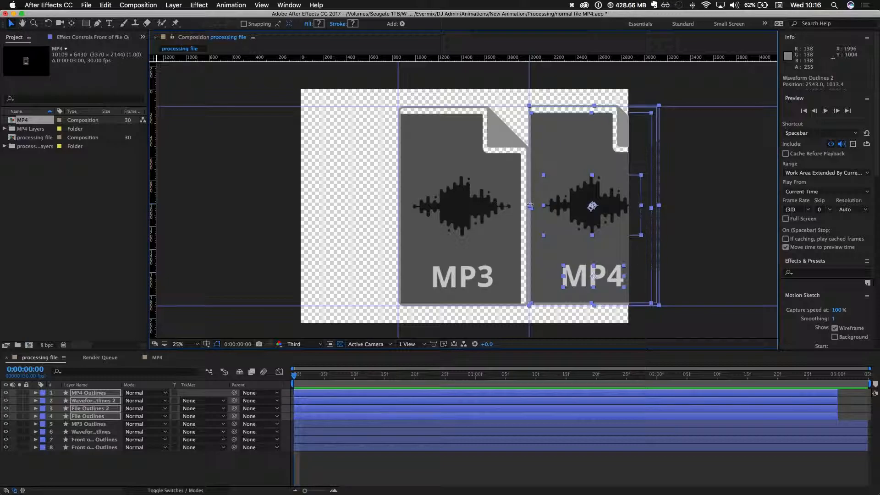
{"action": "key", "text": "Down"}
{"action": "key", "text": "Down"}
{"action": "key", "text": "Down"}
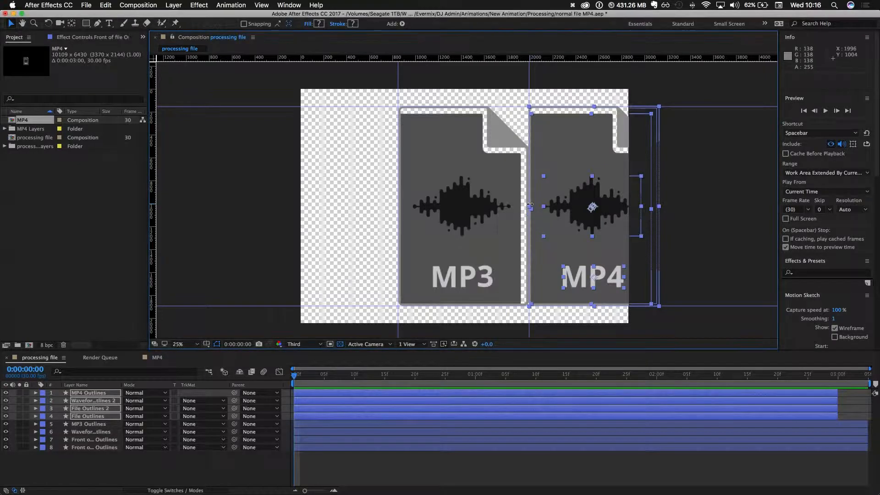
{"action": "key", "text": "Down"}
{"action": "key", "text": "Down"}
{"action": "key", "text": "Up"}
{"action": "key", "text": "Up"}
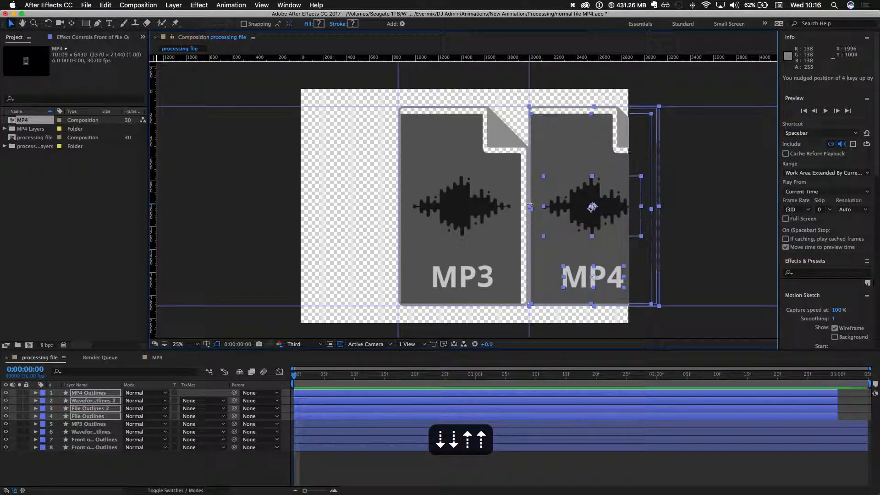
- Nudge the four MP4 layers sideways over the MP3 artwork until they sit between the two vertical guides
{"action": "key", "text": "shift+Left"}
{"action": "key", "text": "shift+Left"}
{"action": "key", "text": "shift+Left"}
{"action": "key", "text": "shift+Left"}
{"action": "key", "text": "shift+Left"}
{"action": "key", "text": "shift+Left"}
{"action": "key", "text": "shift+Left"}
{"action": "key", "text": "shift+Left"}
{"action": "key", "text": "shift+Left"}
{"action": "key", "text": "shift+Left"}
{"action": "key", "text": "shift+Left"}
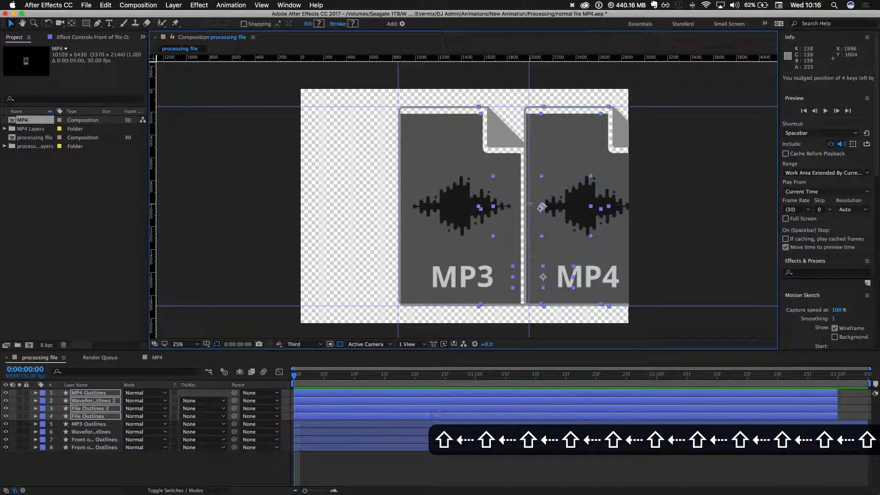
{"action": "key", "text": "shift+Left"}
{"action": "key", "text": "shift+Left"}
{"action": "key", "text": "shift+Left"}
{"action": "key", "text": "shift+Left"}
{"action": "key", "text": "shift+Left"}
{"action": "key", "text": "shift+Left"}
{"action": "key", "text": "shift+Left"}
{"action": "key", "text": "shift+Left"}
{"action": "key", "text": "shift+Left"}
{"action": "key", "text": "shift+Left"}
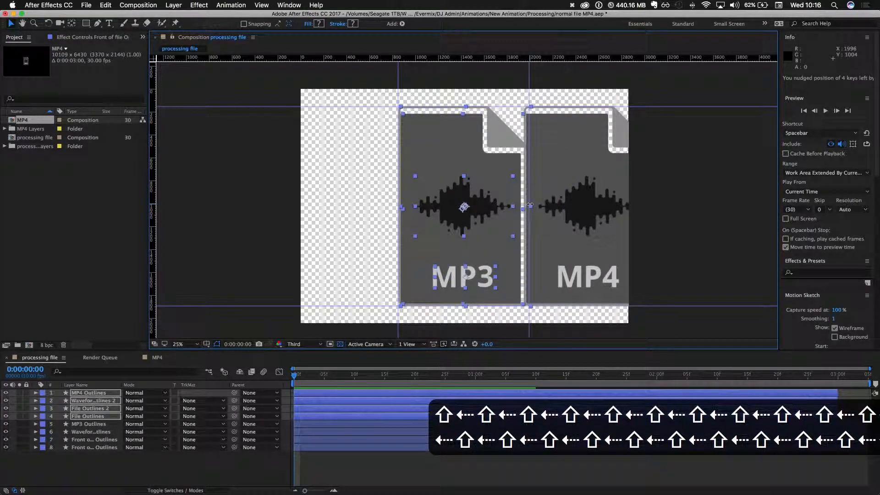
{"action": "key", "text": "Left"}
{"action": "key", "text": "Left"}
{"action": "key", "text": "Left"}
{"action": "key", "text": "Left"}
{"action": "key", "text": "Right"}
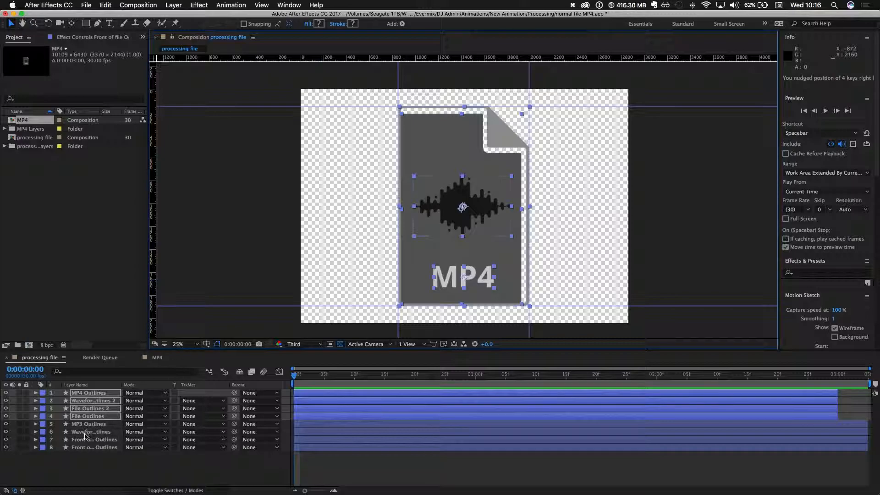
- Delete the four old layers from MP3 Outlines down to the lowest Front of file Outlines layer
{"action": "left_click", "coordinate": [88, 424]}
{"action": "left_click", "coordinate": [90, 447], "text": "shift"}
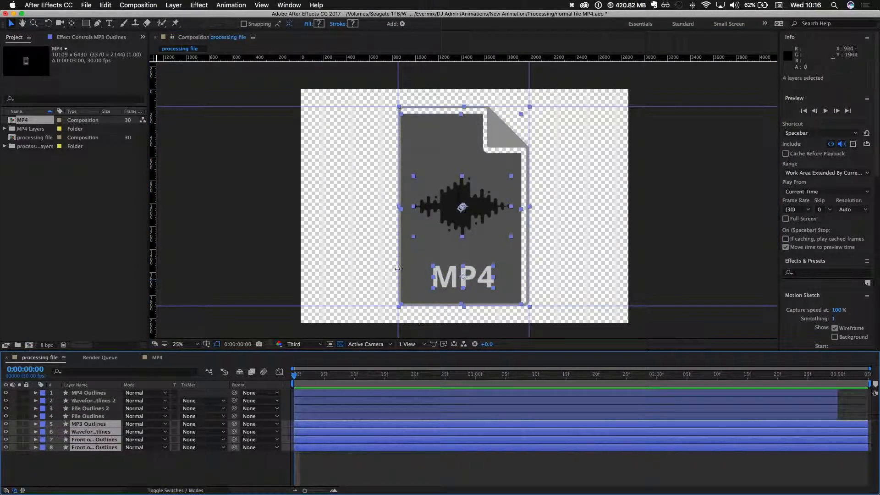
{"action": "key", "text": "BackSpace"}
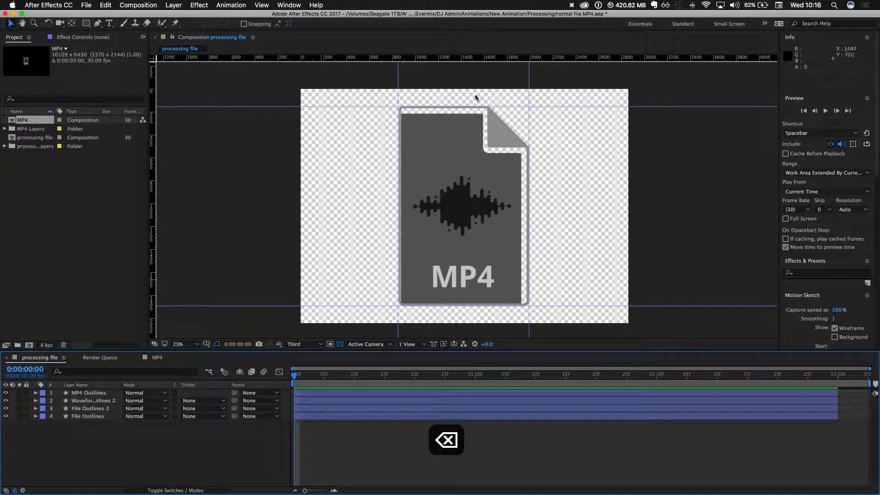
- Fine-tune the horizontal position of all four remaining outline layers against the vertical guides at close zoom
{"action": "key", "text": "super+equal"}
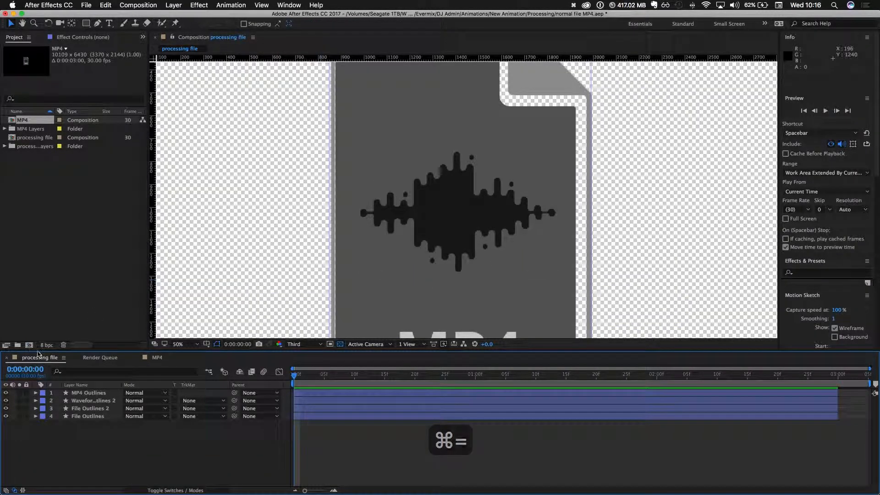
{"action": "left_click", "coordinate": [89, 392]}
{"action": "left_click", "coordinate": [89, 416], "text": "shift"}
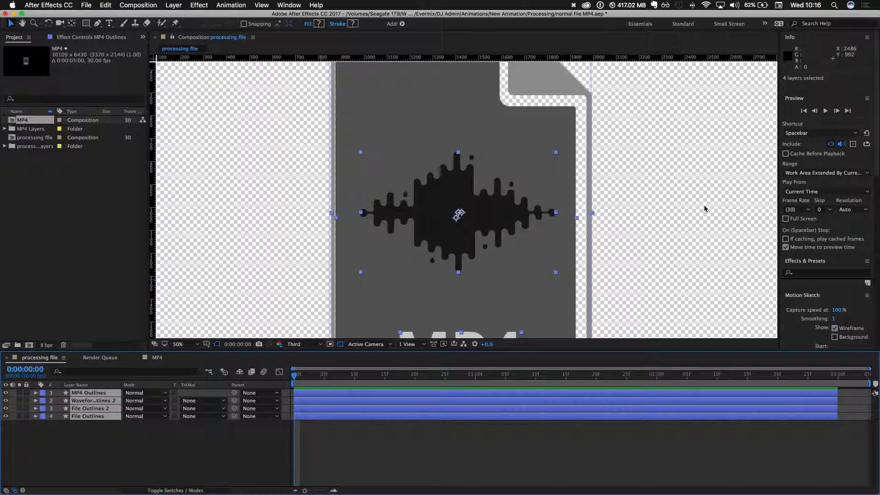
{"action": "key", "text": "super+equal"}
{"action": "key", "text": "Left"}
{"action": "key", "text": "Left"}
{"action": "key", "text": "Left"}
{"action": "key", "text": "Left"}
{"action": "key", "text": "Left"}
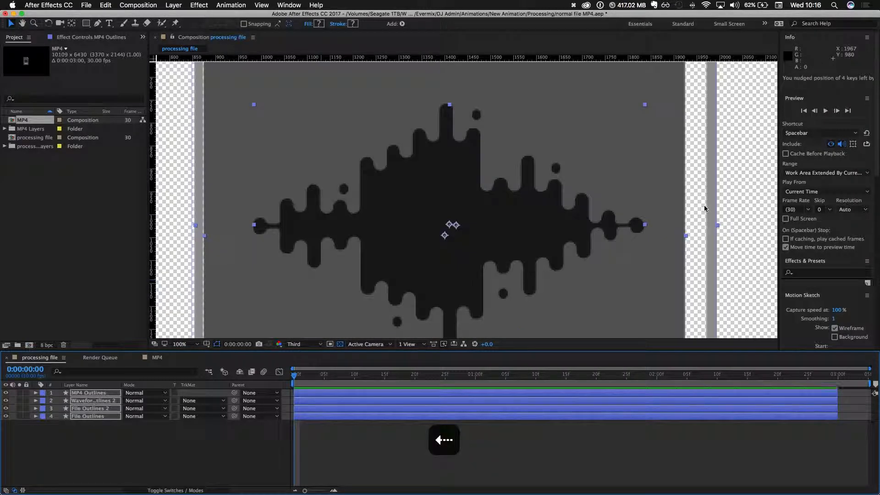
{"action": "key", "text": "Right"}
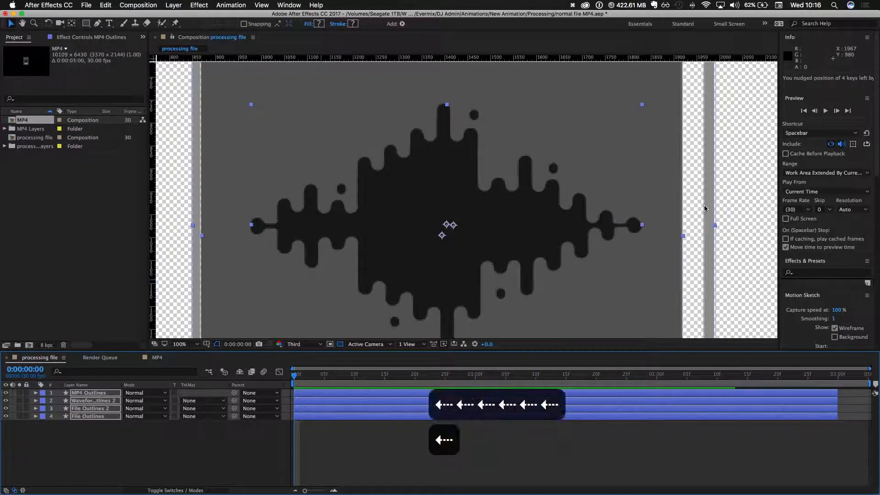
{"action": "key", "text": "Right"}
{"action": "key", "text": "Left"}
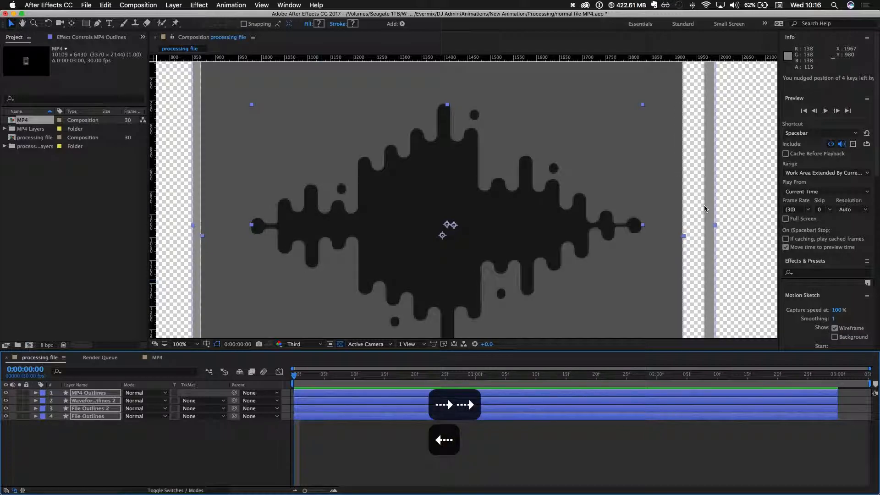
- Examine at close range how the file artwork's bottom and left edges line up with the guides
{"action": "key", "text": "space"}
{"action": "left_click_drag", "start_coordinate": [689, 226], "coordinate": [685, 103]}
{"action": "left_click_drag", "start_coordinate": [669, 202], "coordinate": [664, 83]}
{"action": "left_click_drag", "start_coordinate": [626, 247], "coordinate": [611, 113]}
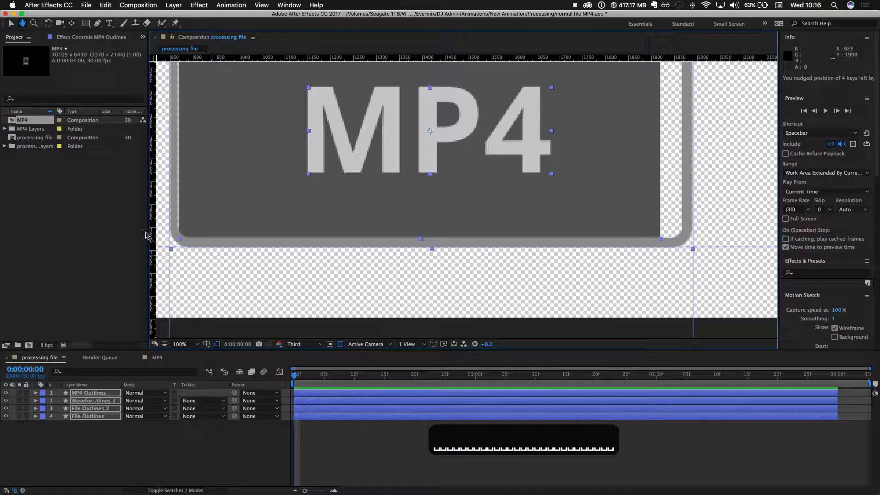
{"action": "key", "text": "super+space"}
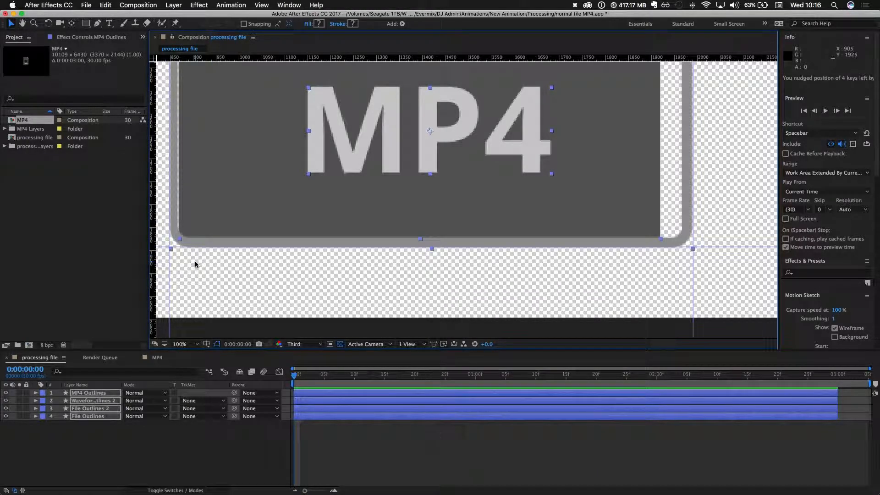
{"action": "key", "text": "super+equal"}
{"action": "scroll", "coordinate": [195, 264], "scroll_direction": "down", "scroll_amount": 2}
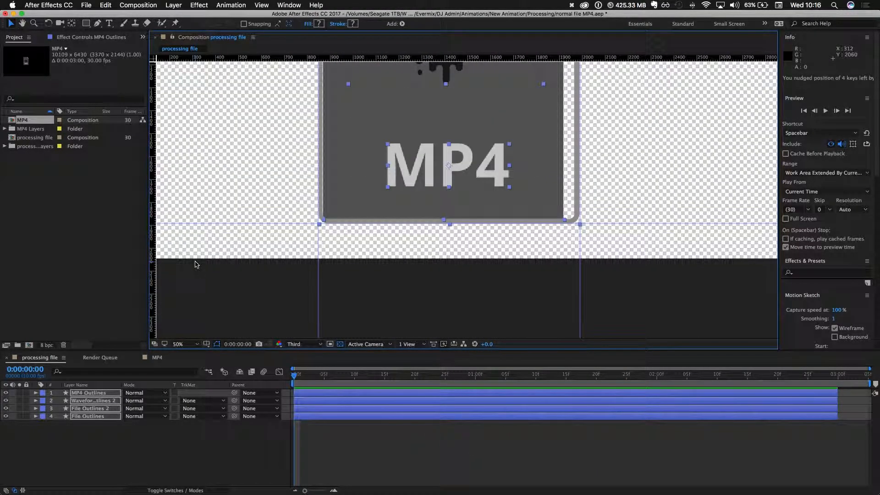
{"action": "scroll", "coordinate": [195, 265], "scroll_direction": "up", "scroll_amount": 3}
{"action": "scroll", "coordinate": [195, 264], "scroll_direction": "down", "scroll_amount": 1}
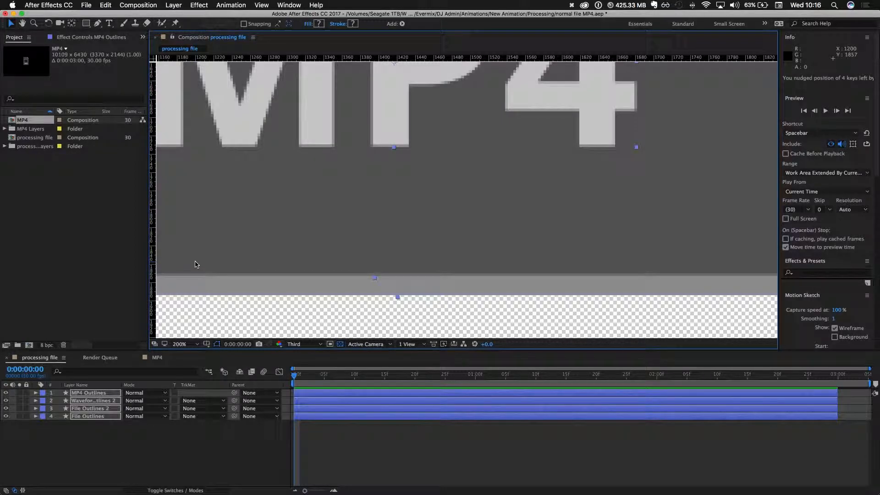
{"action": "left_click_drag", "start_coordinate": [316, 259], "coordinate": [546, 253]}
{"action": "left_click_drag", "start_coordinate": [202, 296], "coordinate": [494, 283]}
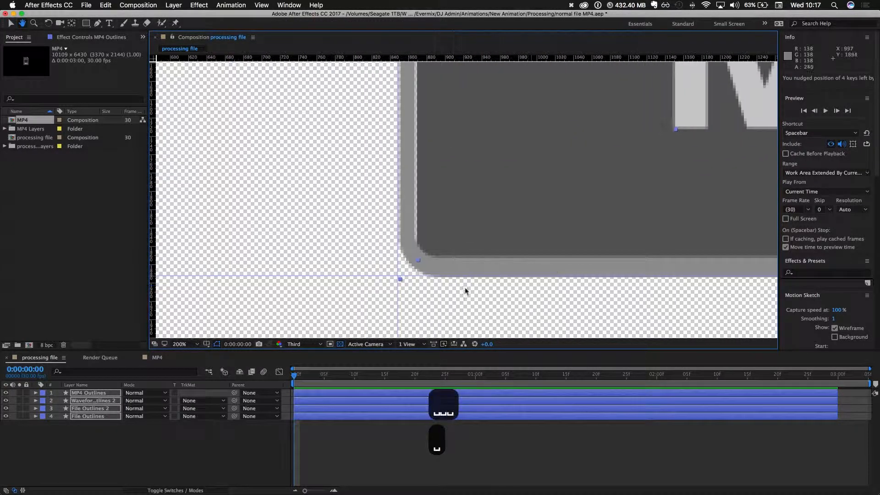
{"action": "left_click_drag", "start_coordinate": [457, 144], "coordinate": [427, 292]}
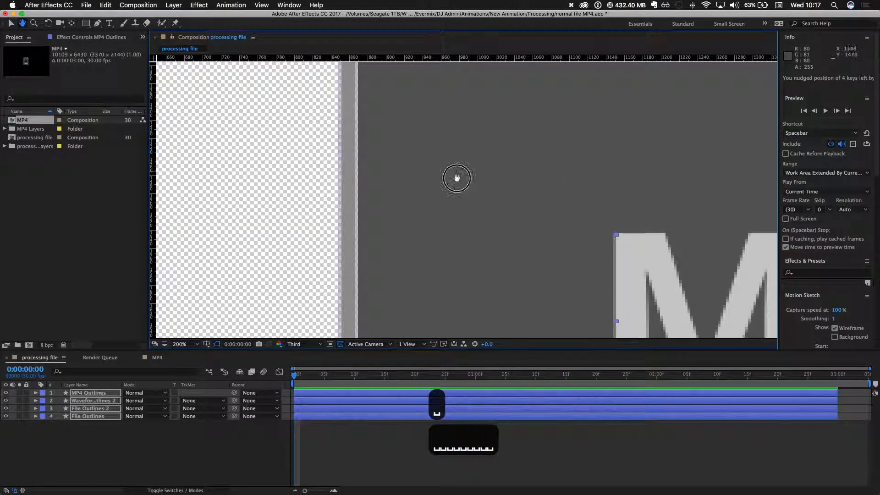
- Nudge the four outline layers down so the file's top edge meets the upper horizontal guide
{"action": "left_click_drag", "start_coordinate": [554, 178], "coordinate": [218, 211]}
{"action": "left_click_drag", "start_coordinate": [633, 204], "coordinate": [444, 236]}
{"action": "left_click_drag", "start_coordinate": [337, 92], "coordinate": [399, 303]}
{"action": "left_click_drag", "start_coordinate": [374, 119], "coordinate": [438, 279]}
{"action": "left_click_drag", "start_coordinate": [458, 82], "coordinate": [481, 255]}
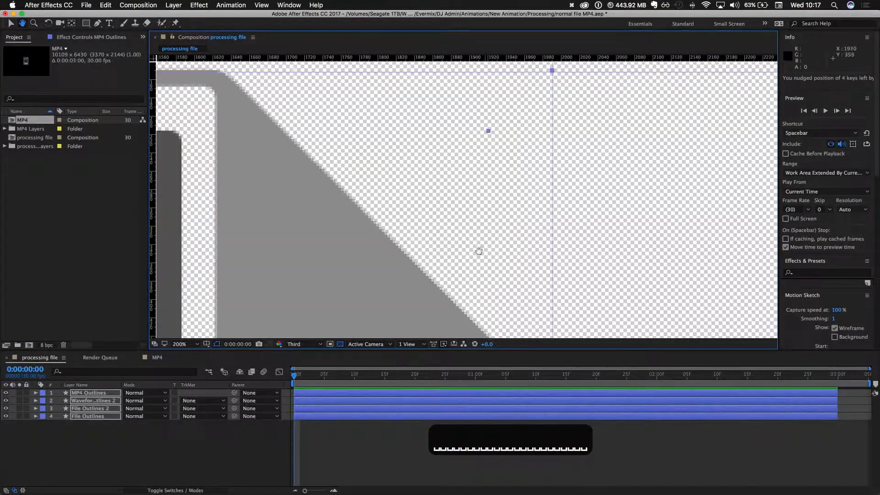
{"action": "left_click_drag", "start_coordinate": [368, 186], "coordinate": [485, 201]}
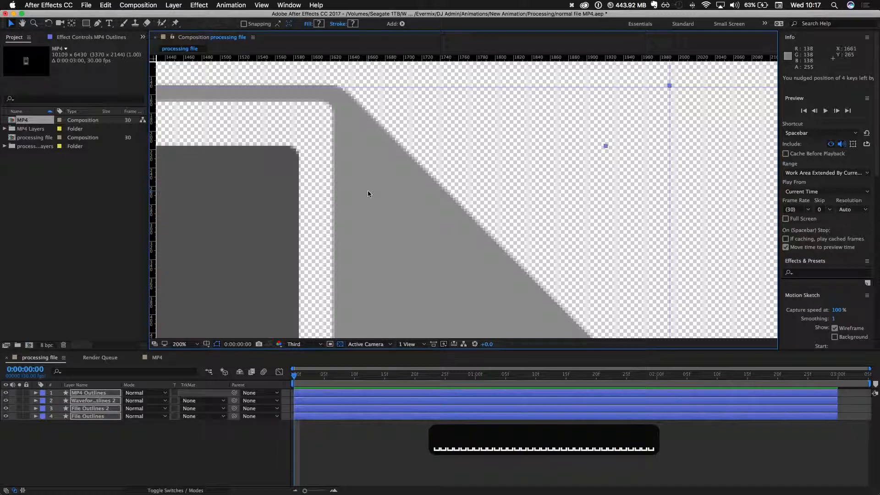
{"action": "key", "text": "Down"}
{"action": "key", "text": "Down"}
{"action": "key", "text": "Down"}
{"action": "key", "text": "Down"}
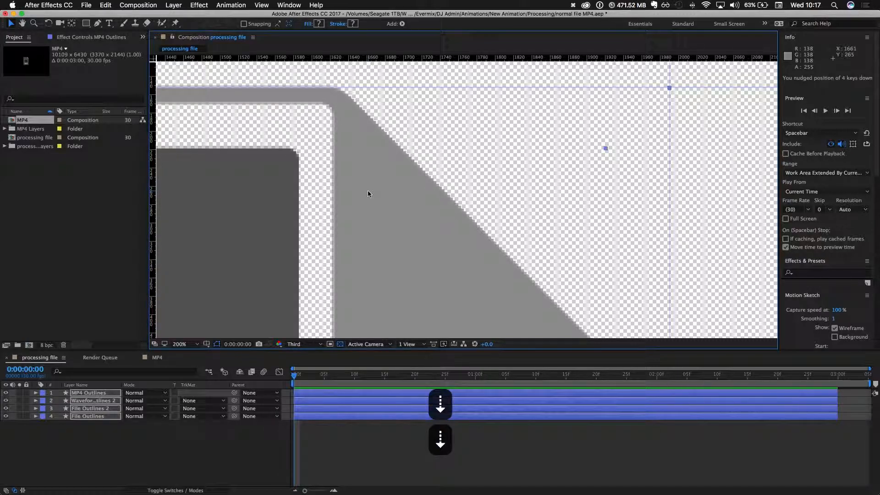
- Extend the four outline layers to the end of the processing file timeline and save the project
{"action": "key", "text": "super+minus"}
{"action": "key", "text": "super+minus"}
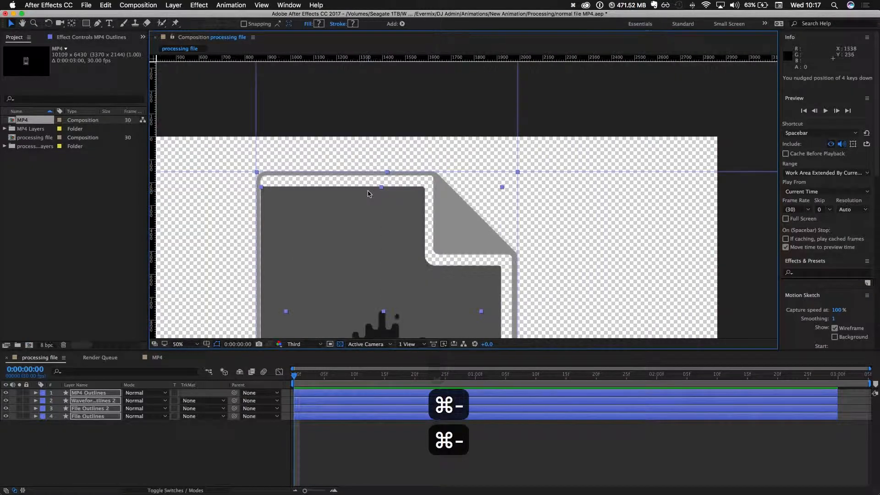
{"action": "key", "text": "super+minus"}
{"action": "scroll", "coordinate": [420, 233], "scroll_direction": "down", "scroll_amount": 3}
{"action": "scroll", "coordinate": [420, 232], "scroll_direction": "up", "scroll_amount": 4}
{"action": "scroll", "coordinate": [419, 232], "scroll_direction": "down", "scroll_amount": 4}
{"action": "key", "text": "space"}
{"action": "left_click_drag", "start_coordinate": [420, 232], "coordinate": [456, 169]}
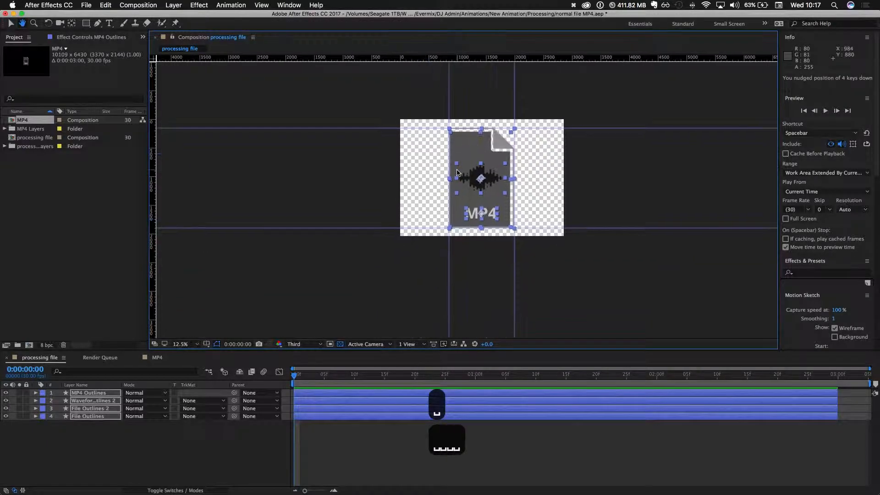
{"action": "key", "text": "super+equal"}
{"action": "left_click_drag", "start_coordinate": [413, 230], "coordinate": [412, 234]}
{"action": "left_click", "coordinate": [839, 393]}
{"action": "left_click_drag", "start_coordinate": [839, 393], "coordinate": [870, 393]}
{"action": "key", "text": "super+s"}
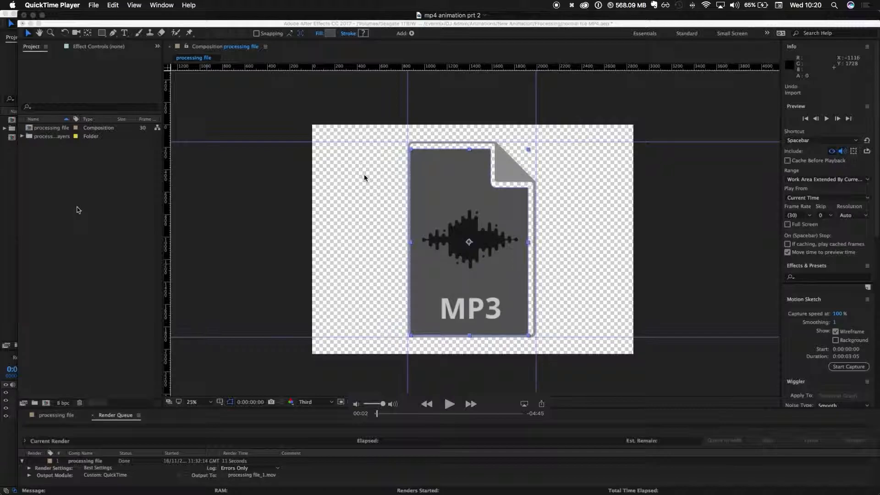
- Switch to Chrome, reload 1-processing-file.gif to replay the animation, and show the open YouTube video on importing Illustrator layers
{"action": "key", "text": "super+Tab"}
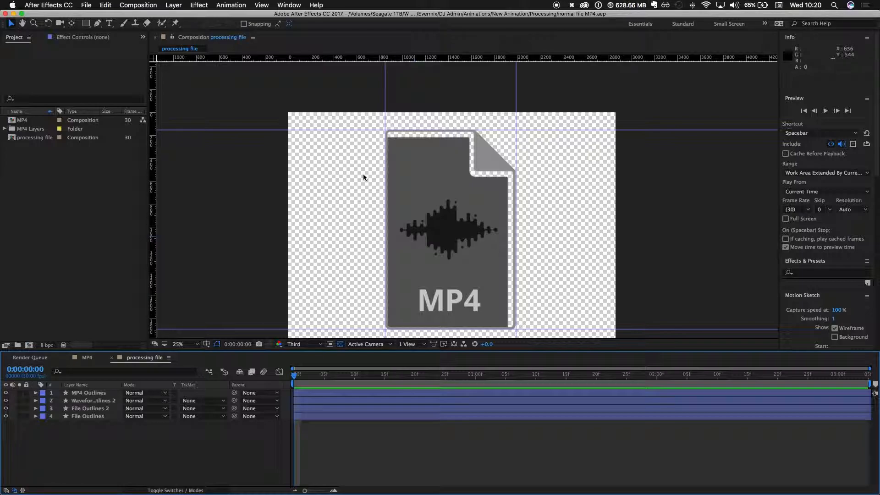
{"action": "key", "text": "super+Tab"}
{"action": "key", "text": "super+Tab"}
{"action": "key", "text": "super+Tab"}
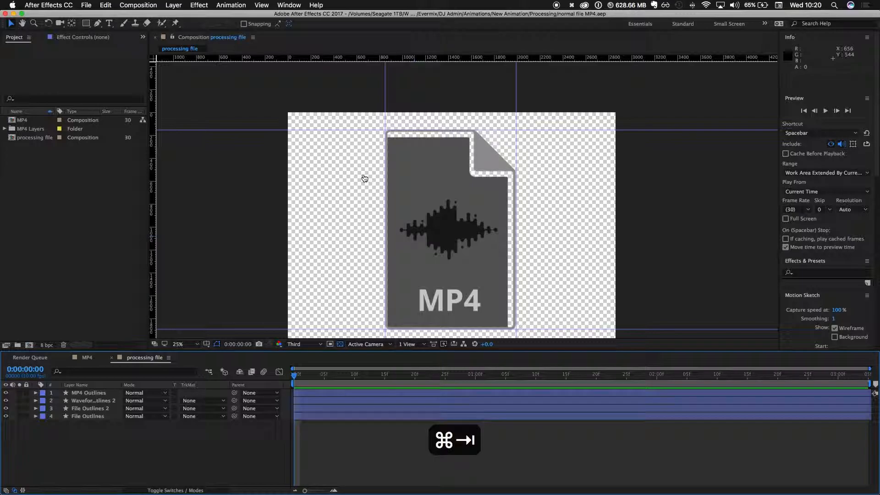
{"action": "key", "text": "super+Tab"}
{"action": "key", "text": "super+Tab"}
{"action": "key", "text": "super+Tab"}
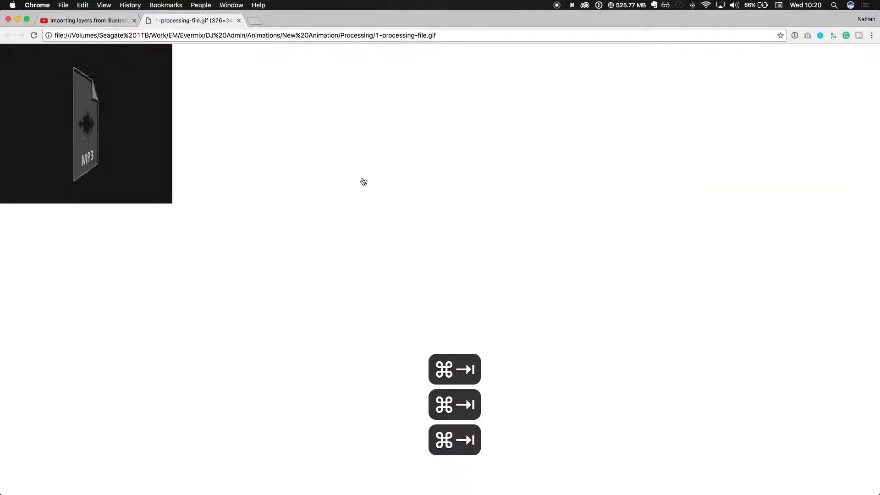
{"action": "key", "text": "super+r"}
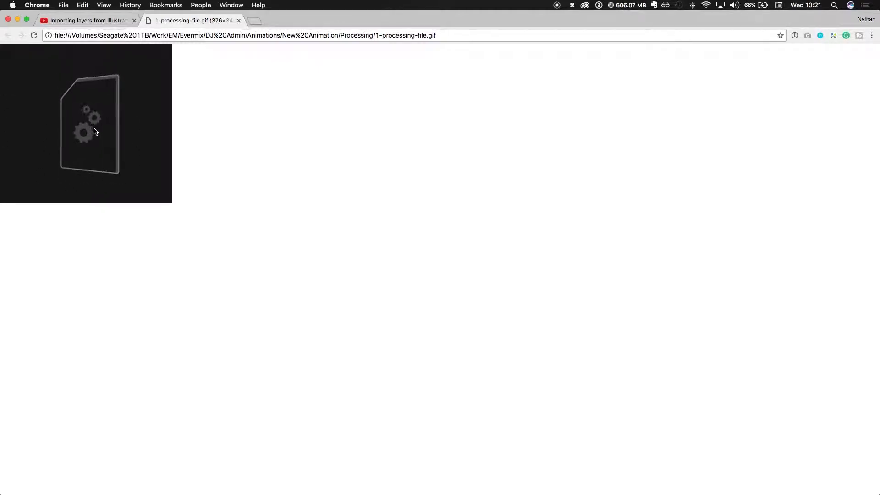
{"action": "left_click", "coordinate": [87, 20]}
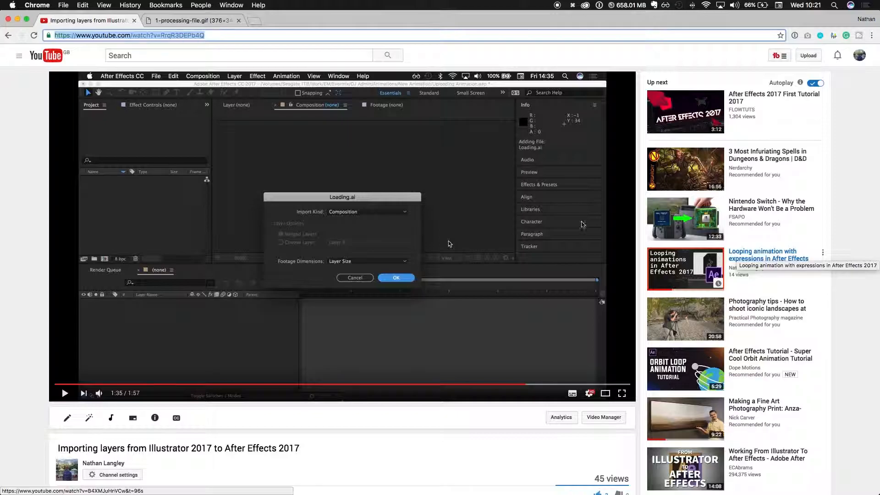
- Show 1-processing-file.gif in Chrome to review the existing processing animation
{"action": "key", "text": "super+Tab"}
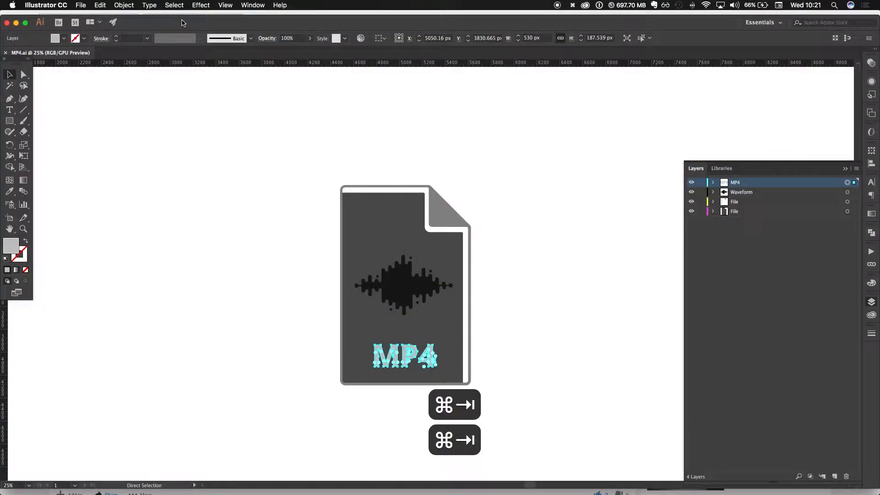
{"action": "key", "text": "super+Tab"}
{"action": "left_click", "coordinate": [182, 21]}
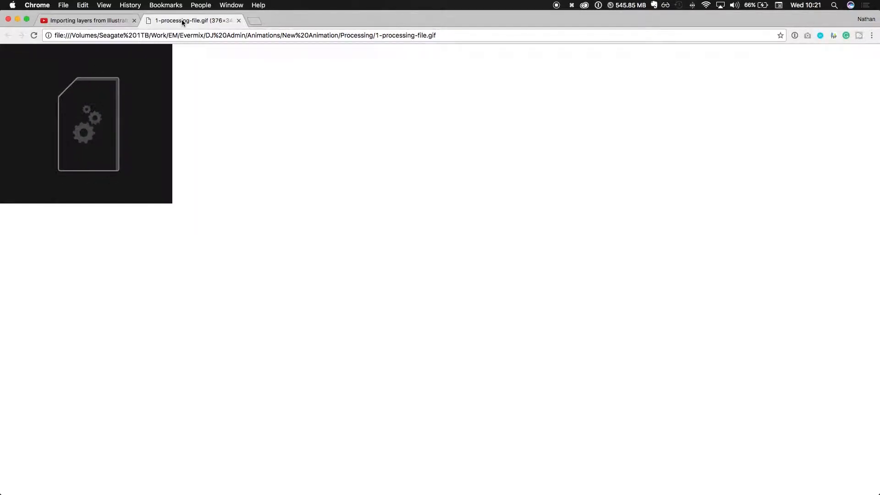
- Switch to After Effects, add the processing file composition to the render queue, and remove the old finished render item
{"action": "key", "text": "super+Tab"}
{"action": "key", "text": "super+Tab"}
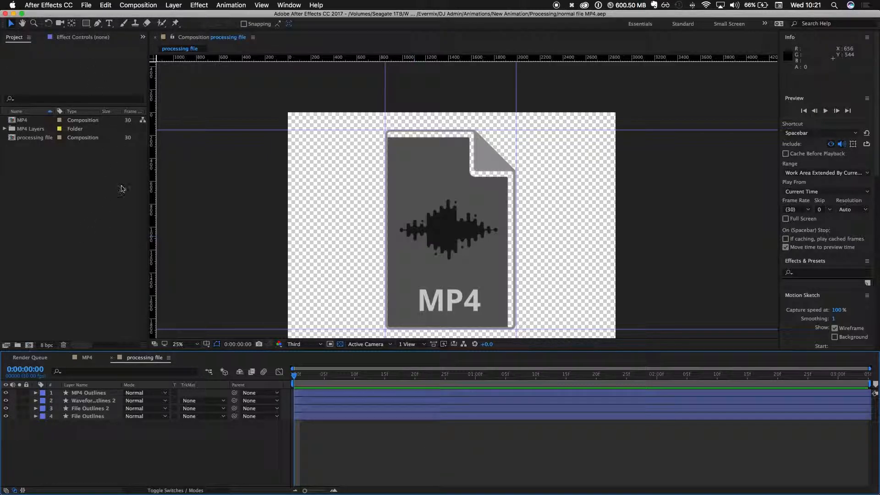
{"action": "left_click", "coordinate": [83, 5]}
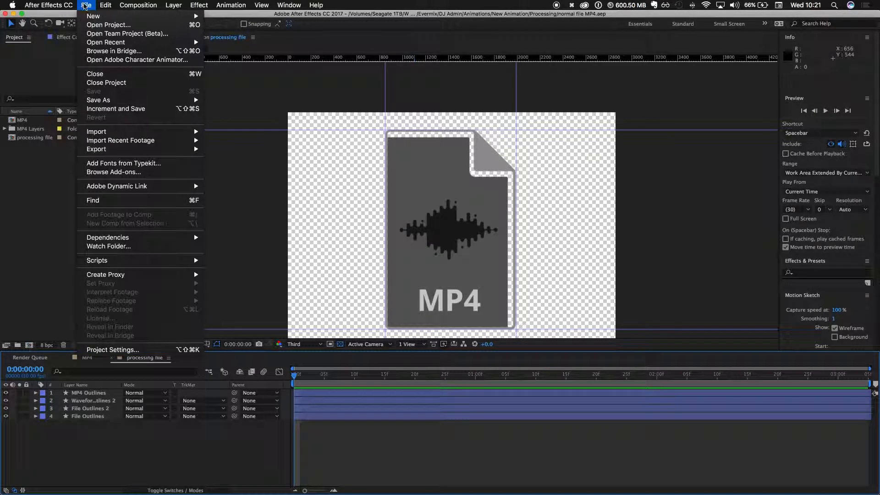
{"action": "mouse_move", "coordinate": [118, 4]}
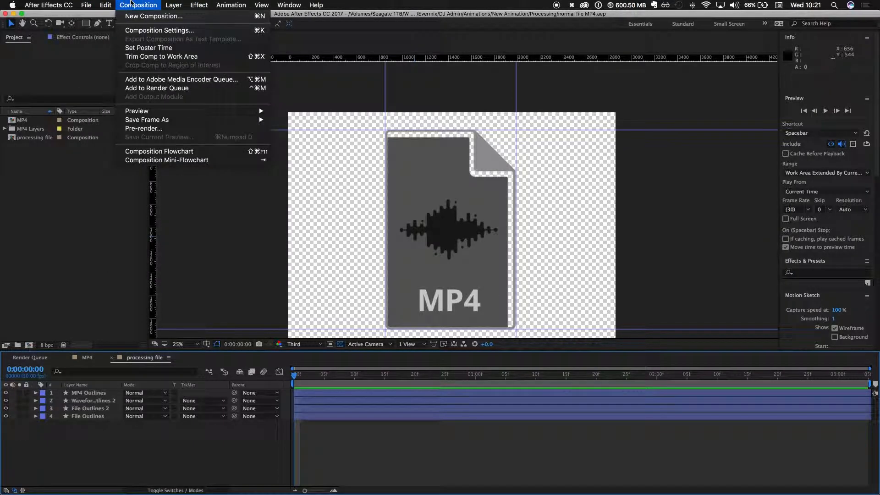
{"action": "left_click", "coordinate": [148, 88]}
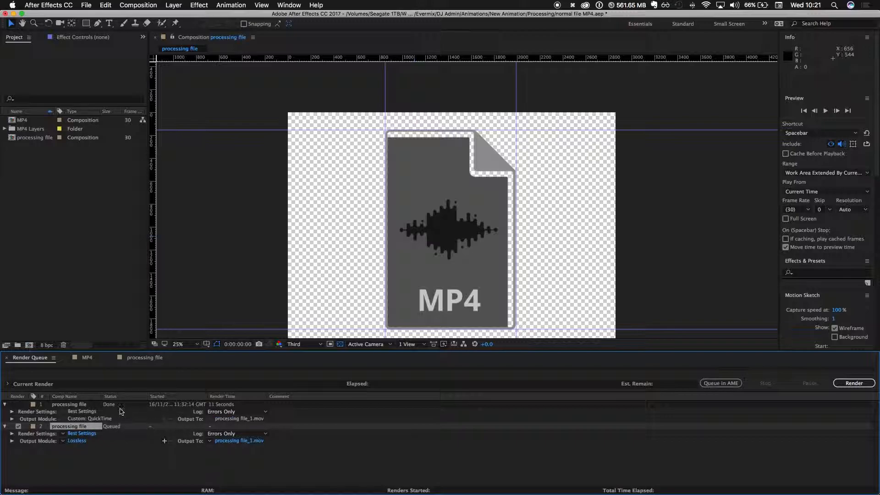
{"action": "left_click", "coordinate": [81, 405]}
{"action": "key", "text": "BackSpace"}
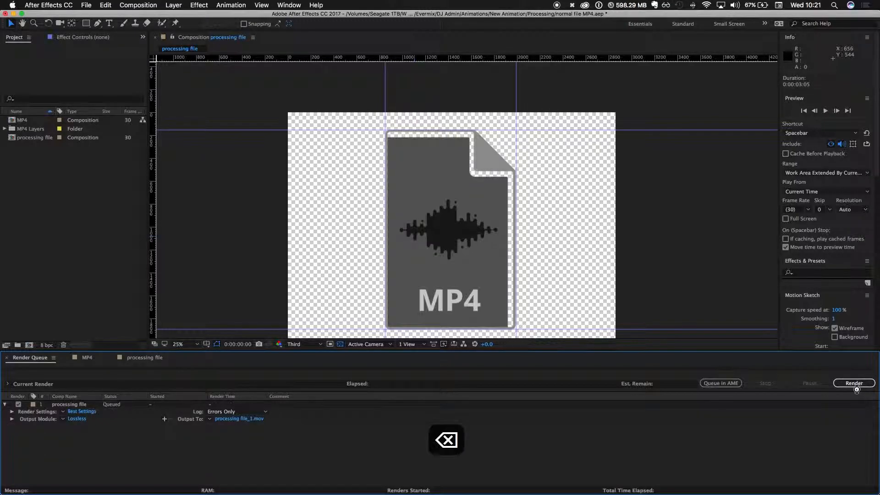
- Review and accept the queued composition's render settings with Best quality, Full resolution and the work area only
{"action": "left_click", "coordinate": [81, 412]}
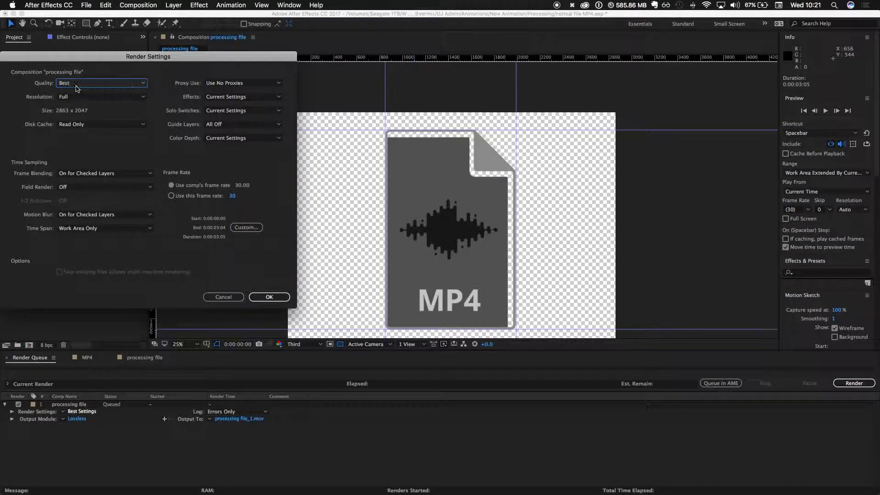
{"action": "left_click", "coordinate": [269, 297]}
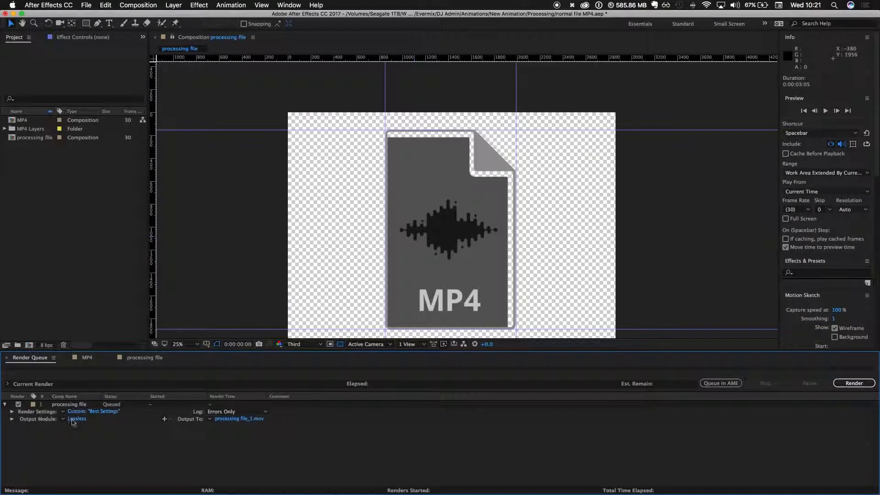
{"action": "left_click", "coordinate": [89, 411]}
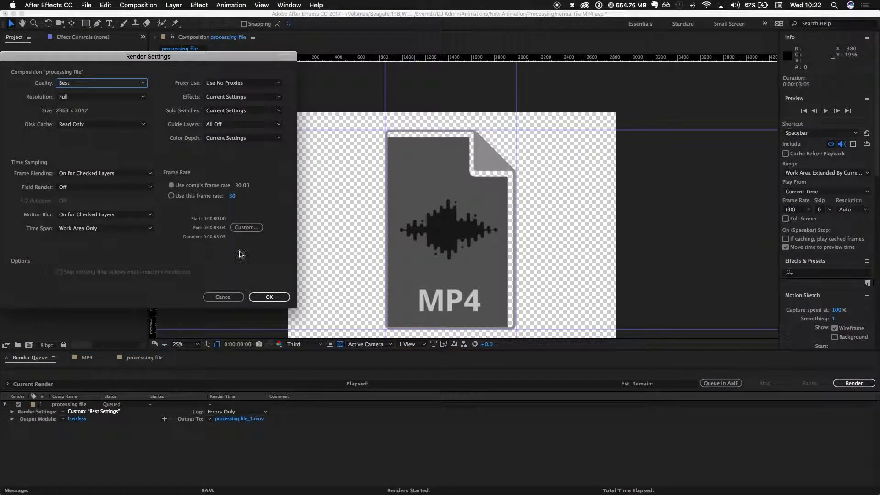
{"action": "left_click", "coordinate": [269, 297]}
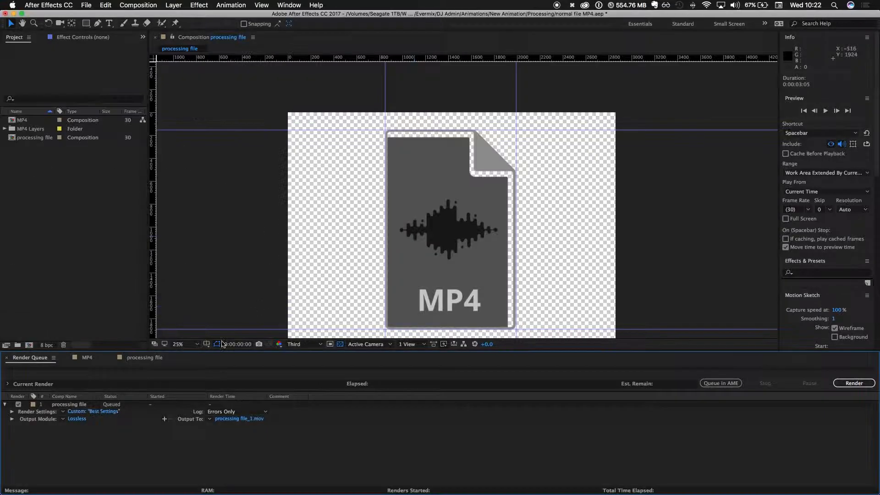
- Set the output module to QuickTime with RGB + Alpha channels and render the queued processing file composition
{"action": "left_click", "coordinate": [76, 419]}
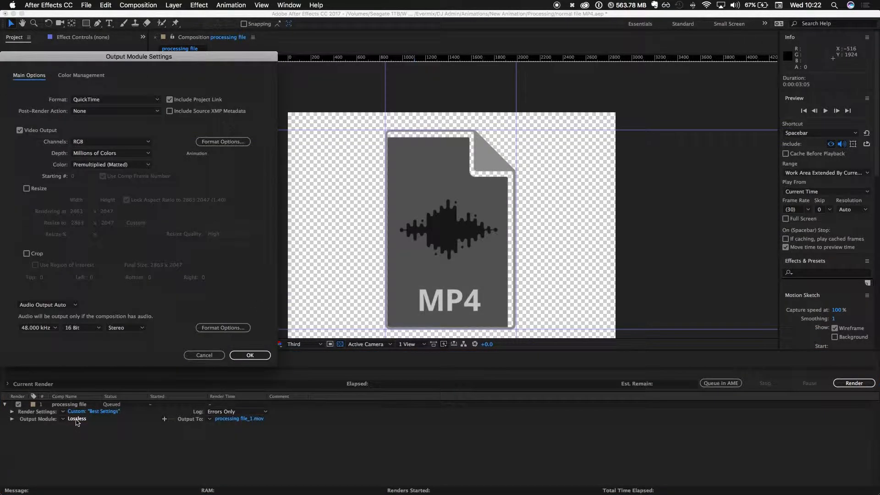
{"action": "left_click", "coordinate": [110, 99]}
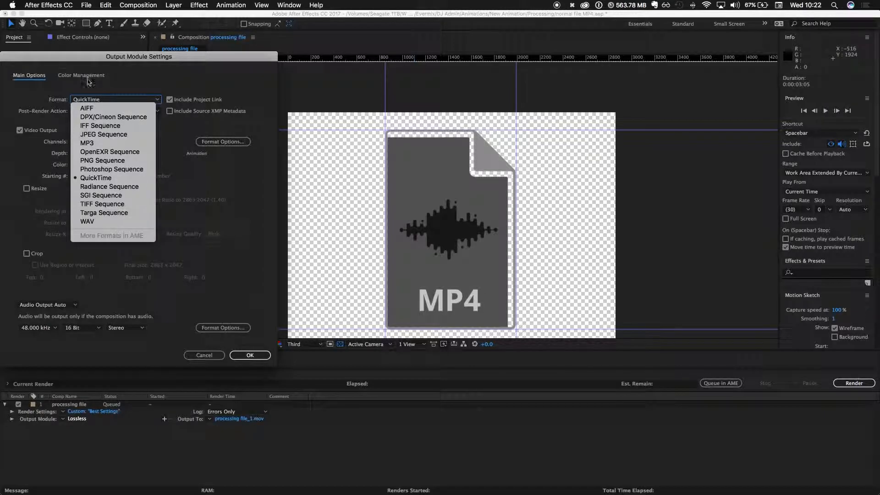
{"action": "left_click", "coordinate": [32, 130]}
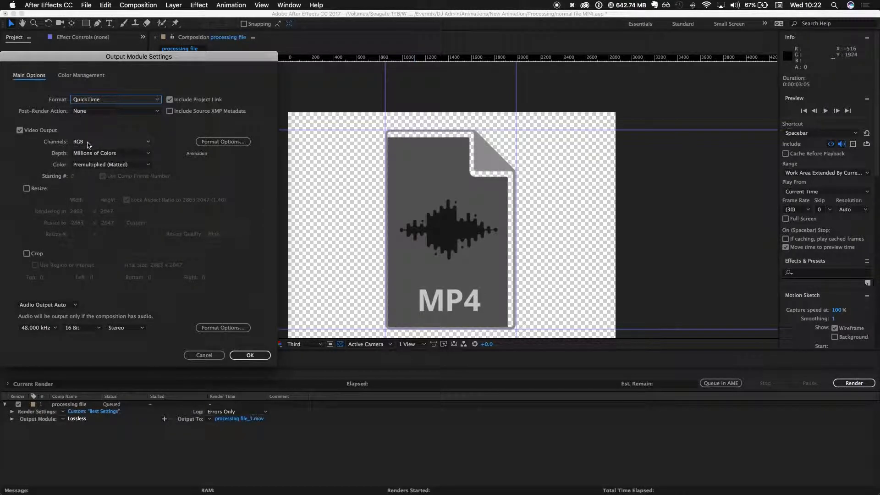
{"action": "left_click", "coordinate": [87, 143]}
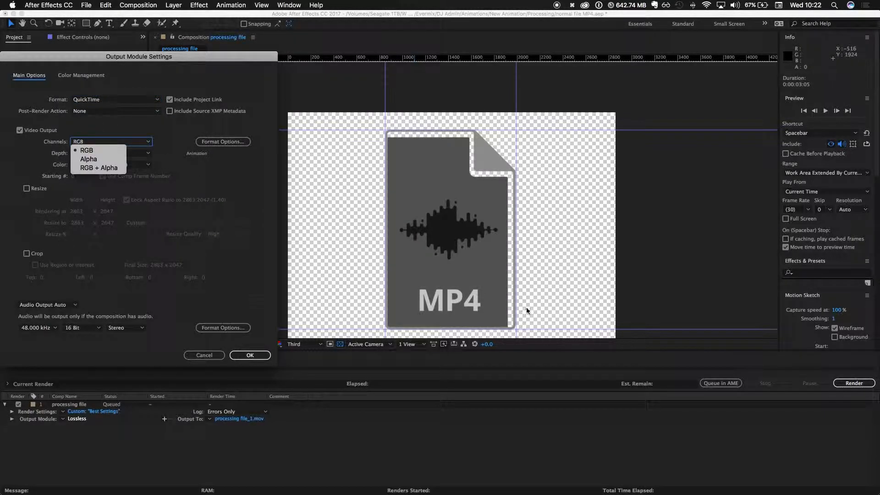
{"action": "left_click", "coordinate": [85, 171]}
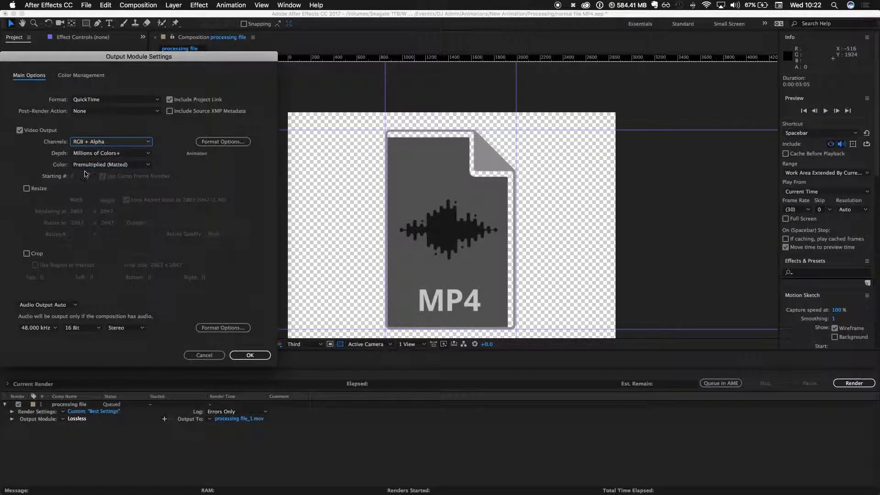
{"action": "left_click", "coordinate": [250, 355]}
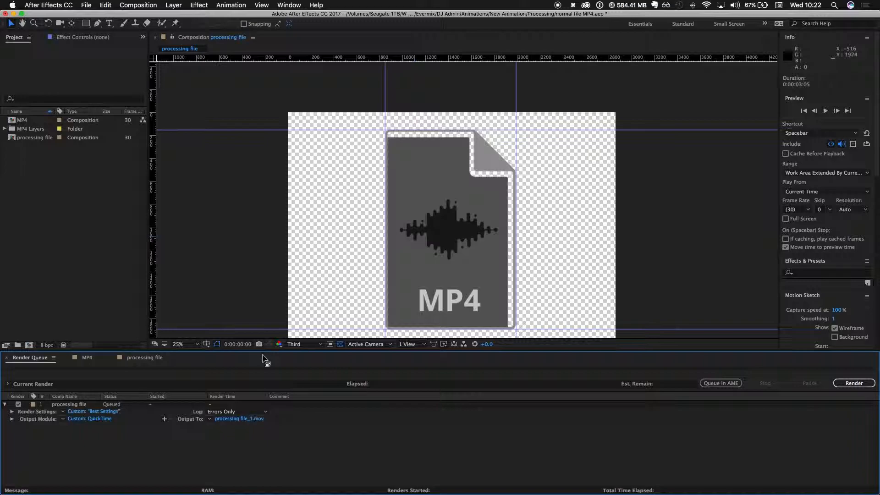
{"action": "left_click", "coordinate": [853, 383]}
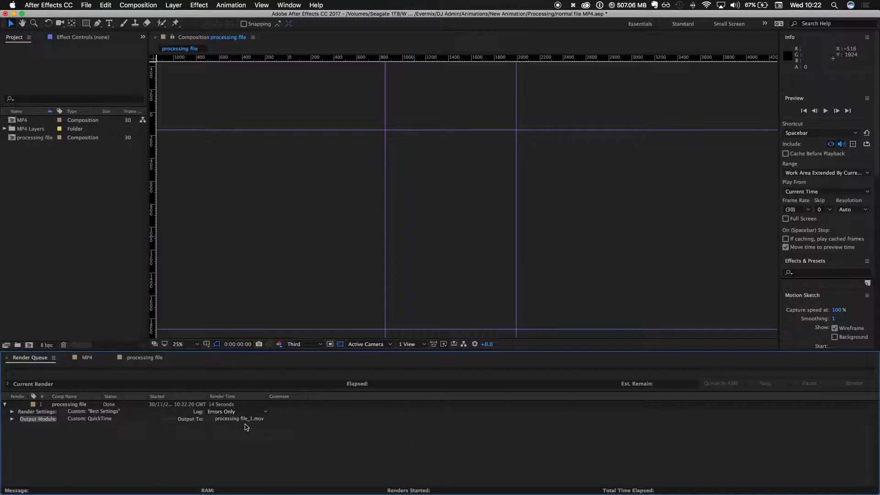
- Switch to Finder to check the Processing folder for the rendered processing file_1.mov, and return to After Effects
{"action": "key", "text": "super+Tab"}
{"action": "key", "text": "super+Tab"}
{"action": "key", "text": "super+Tab"}
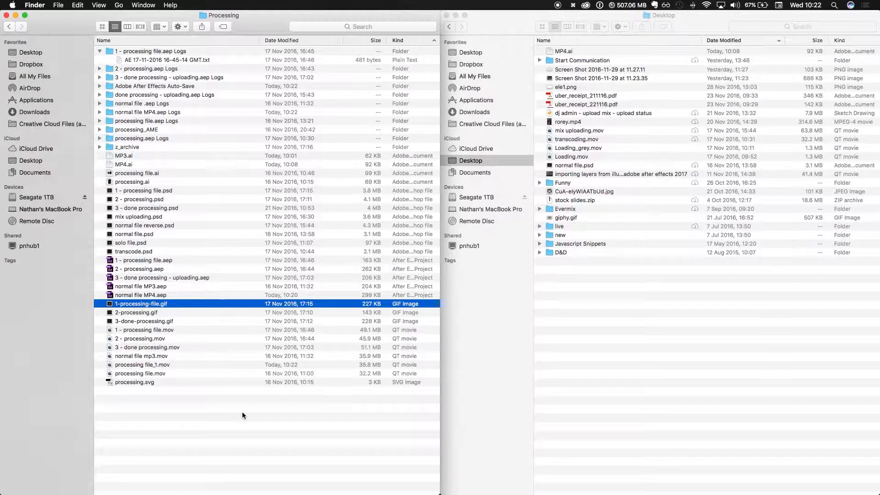
{"action": "key", "text": "super+Tab"}
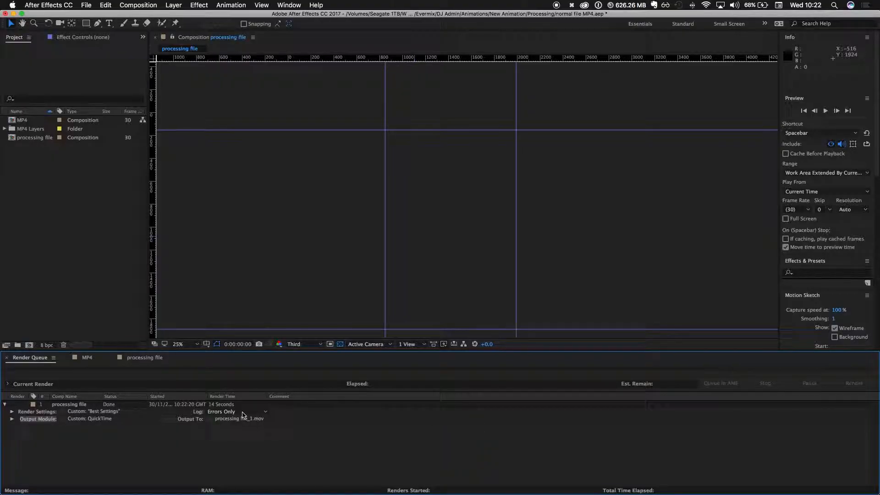